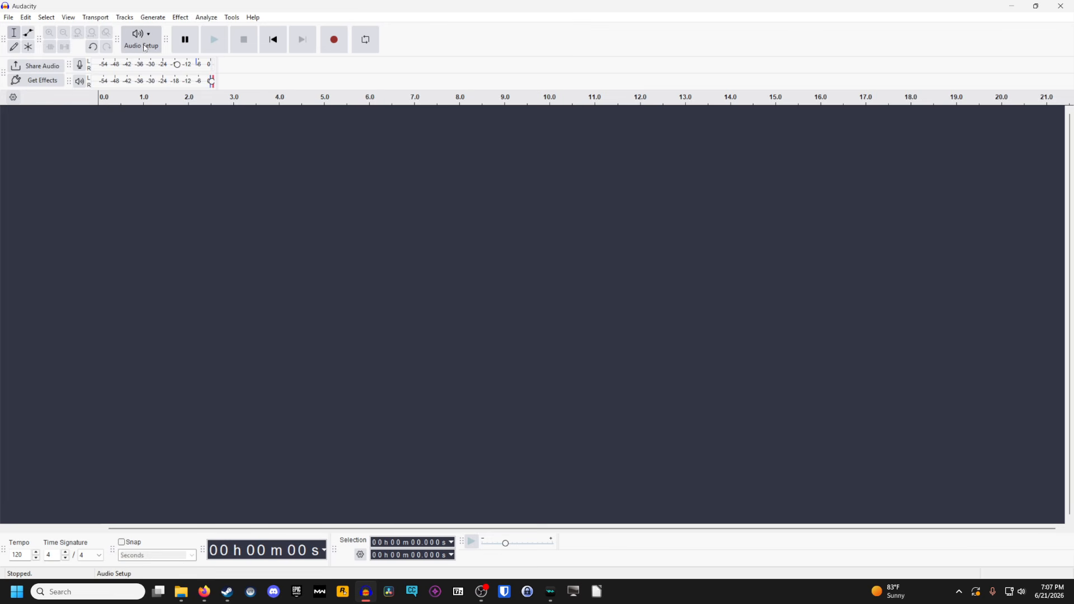
# Check which recording devices are offered in the audio setup
pyautogui.moveTo(165, 96)
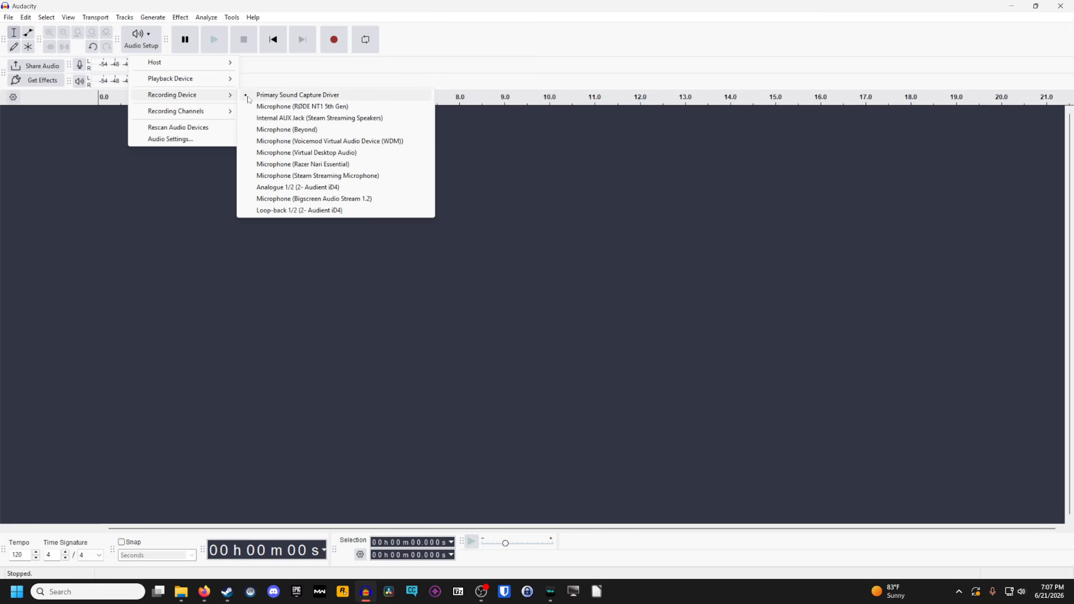
pyautogui.click(309, 143)
pyautogui.click(155, 45)
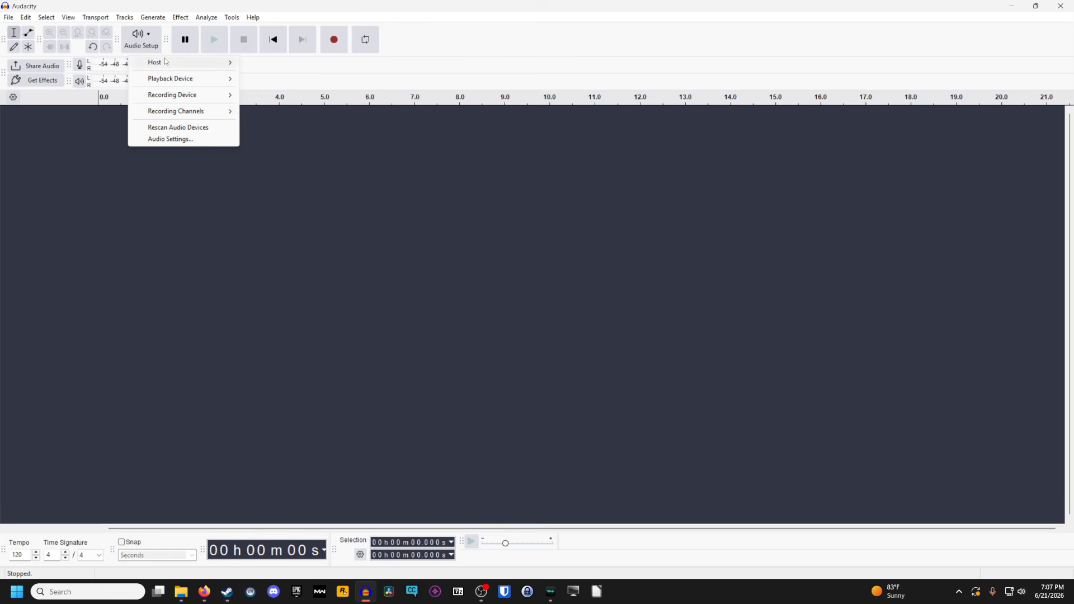
pyautogui.click(282, 41)
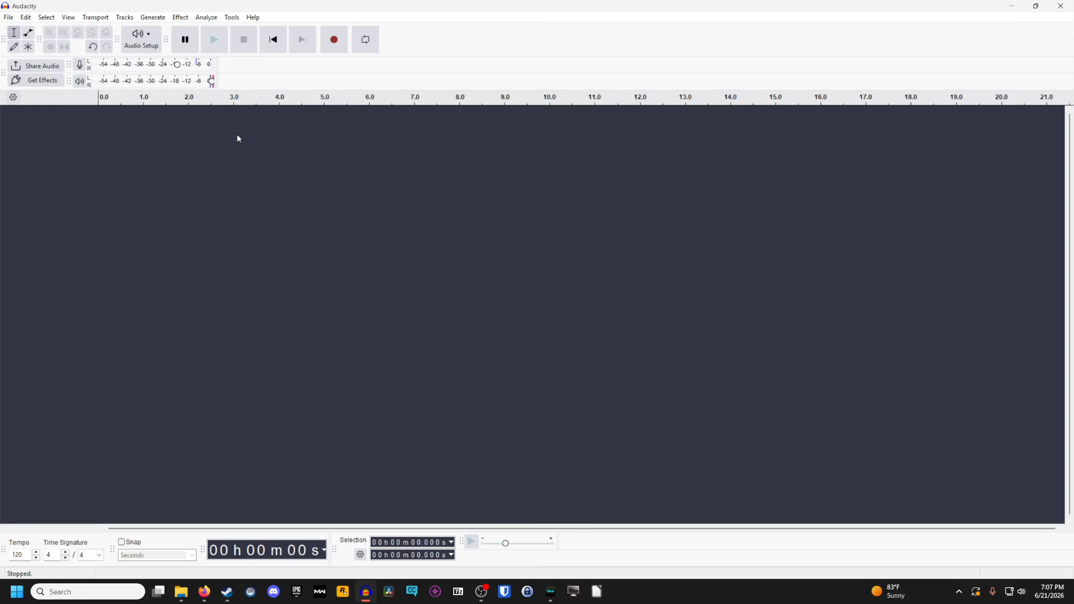
# Record about 15 seconds of voice on a new track and play back its opening seconds
pyautogui.click(334, 40)
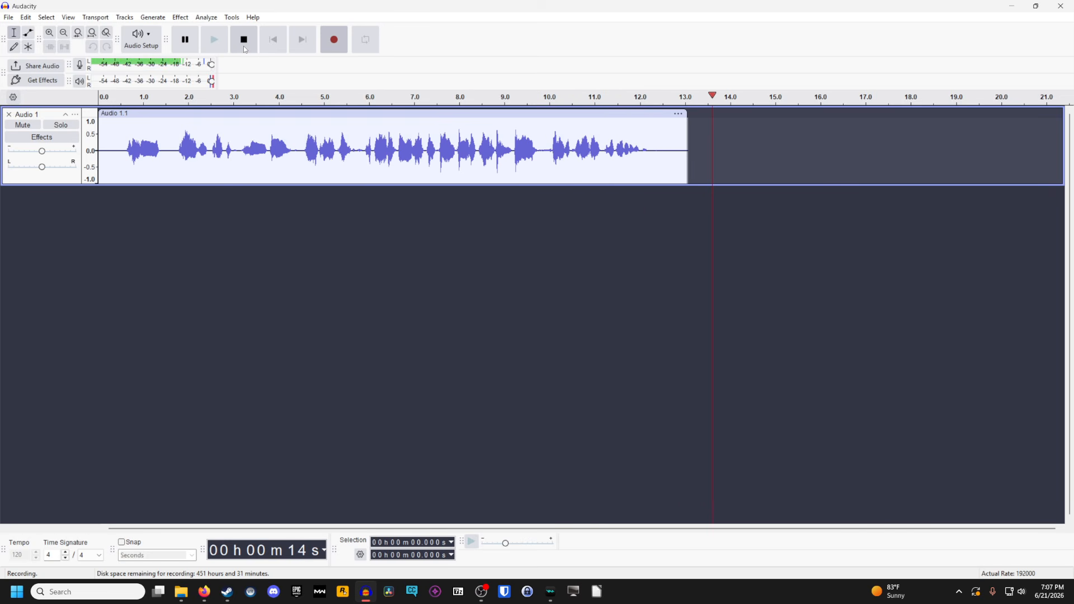
pyautogui.click(244, 49)
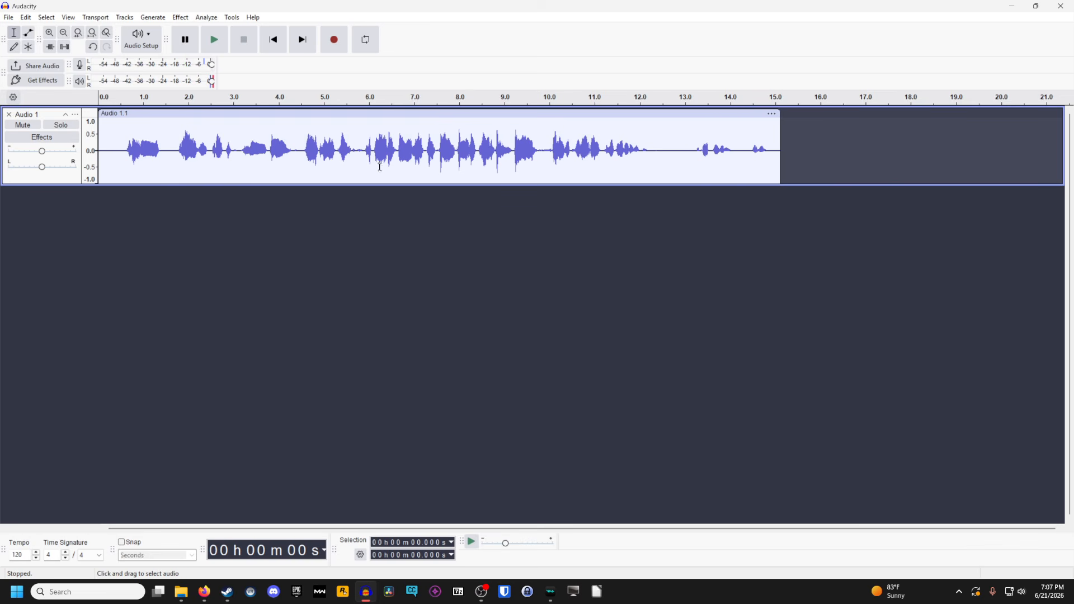
pyautogui.click(119, 103)
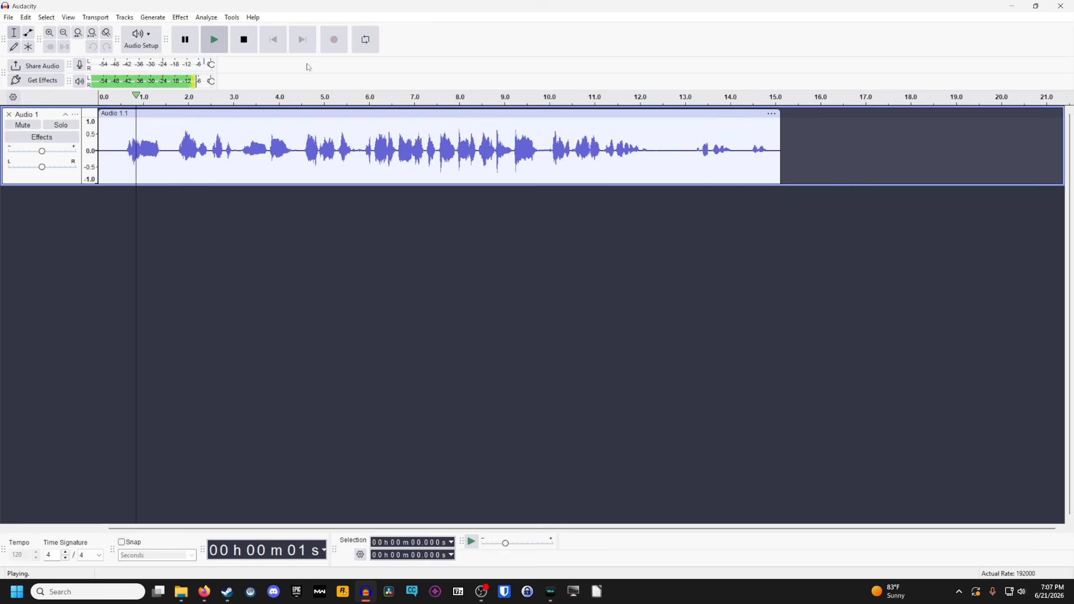
pyautogui.click(248, 49)
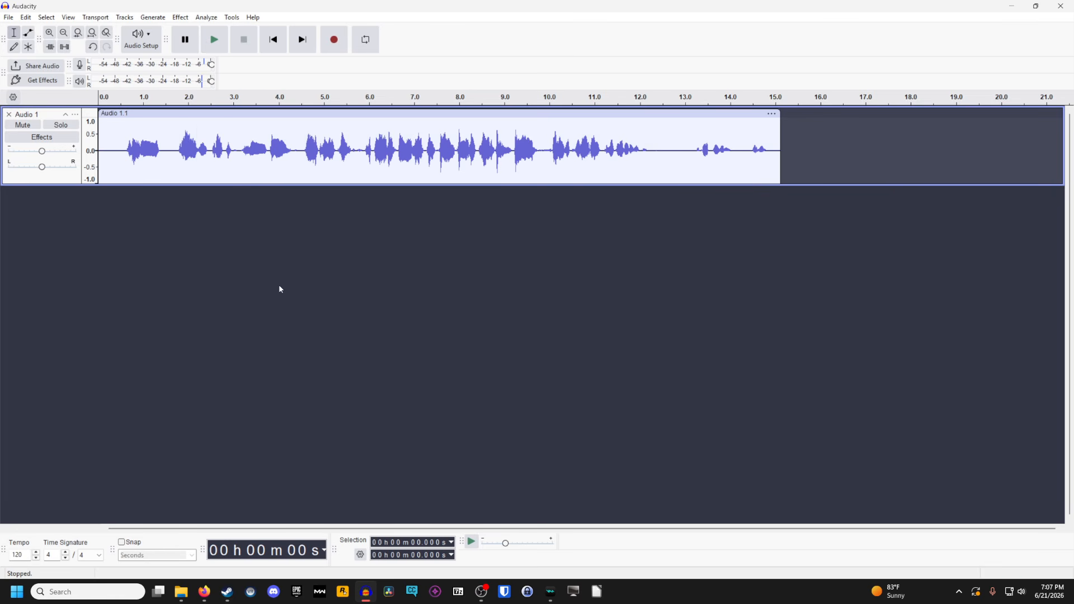
# Add a new mono track and copy the whole voice recording onto it
pyautogui.click(60, 120)
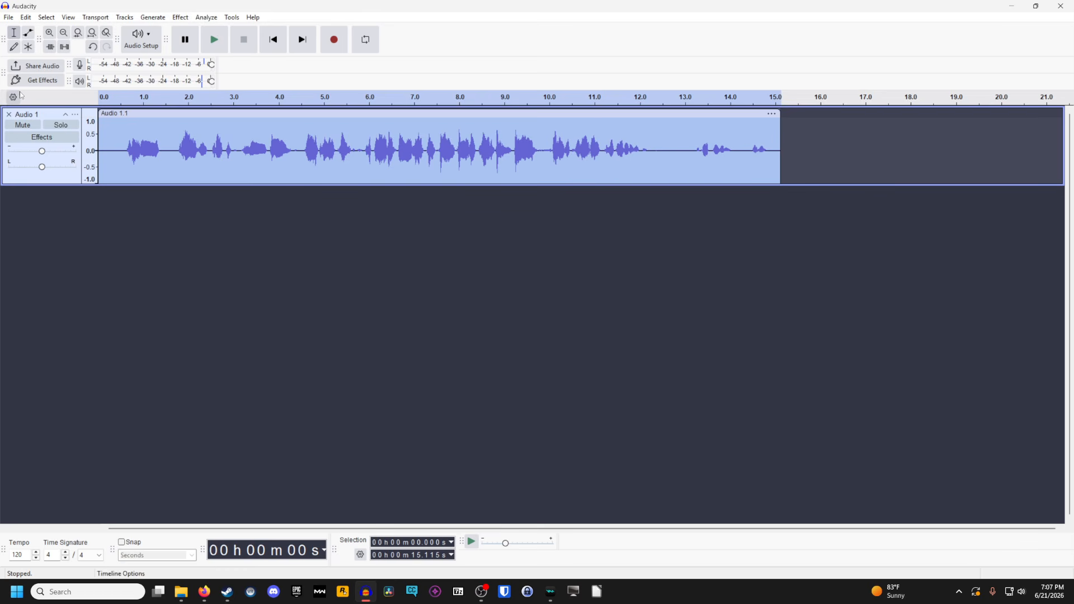
pyautogui.click(120, 20)
pyautogui.moveTo(202, 35)
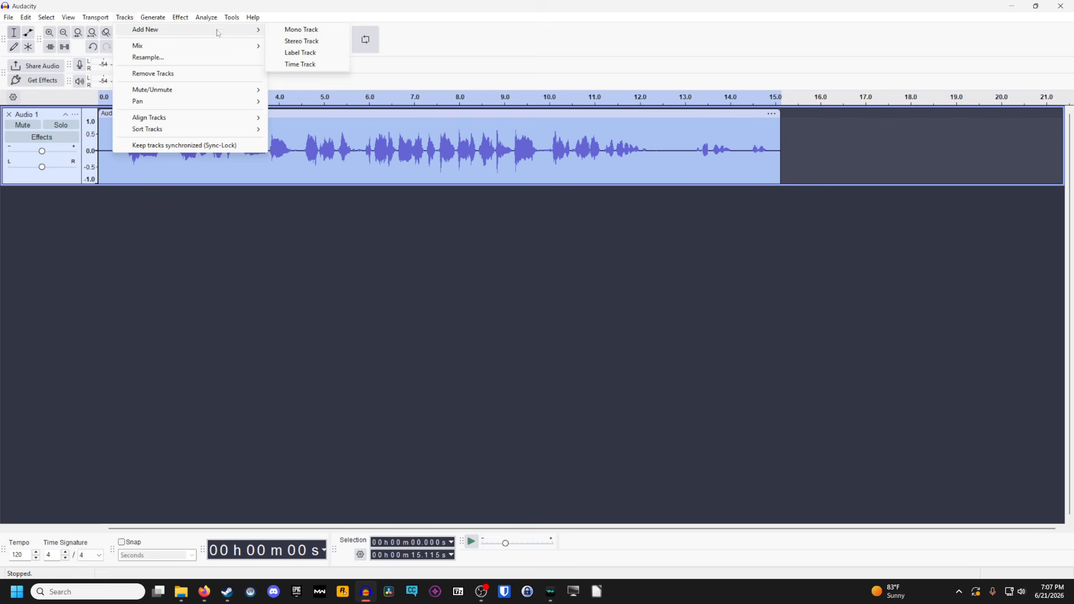
pyautogui.click(297, 31)
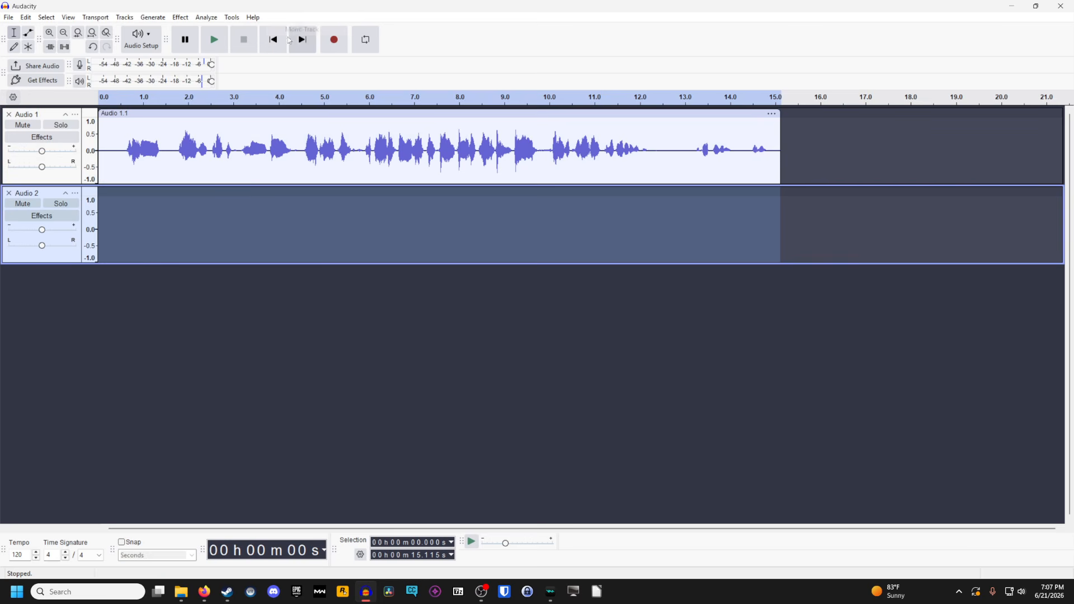
pyautogui.click(56, 116)
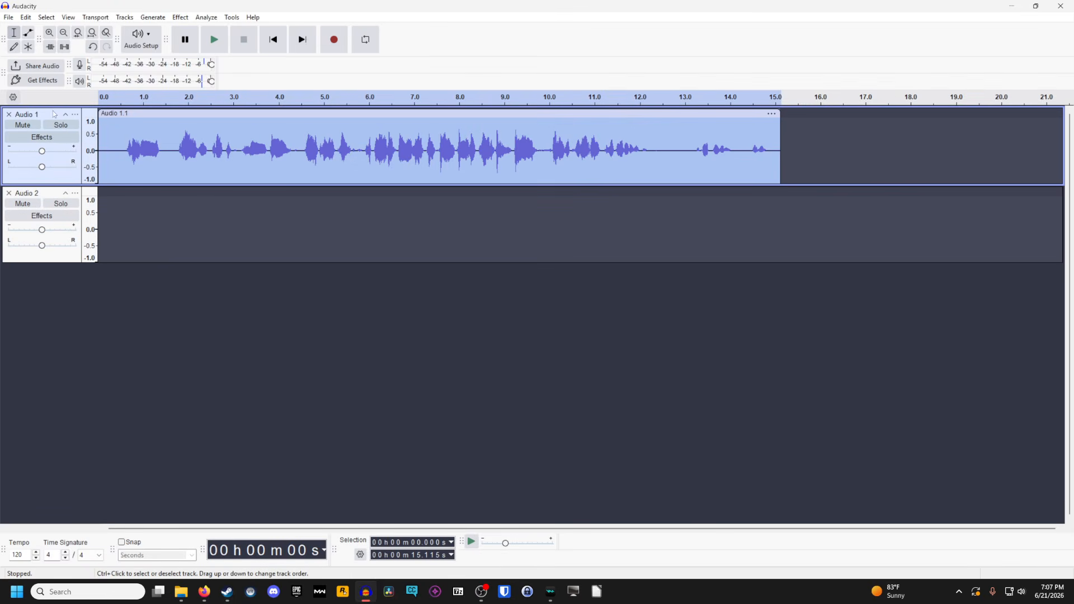
pyautogui.click(49, 189)
pyautogui.hotkey('ctrl', 'v')
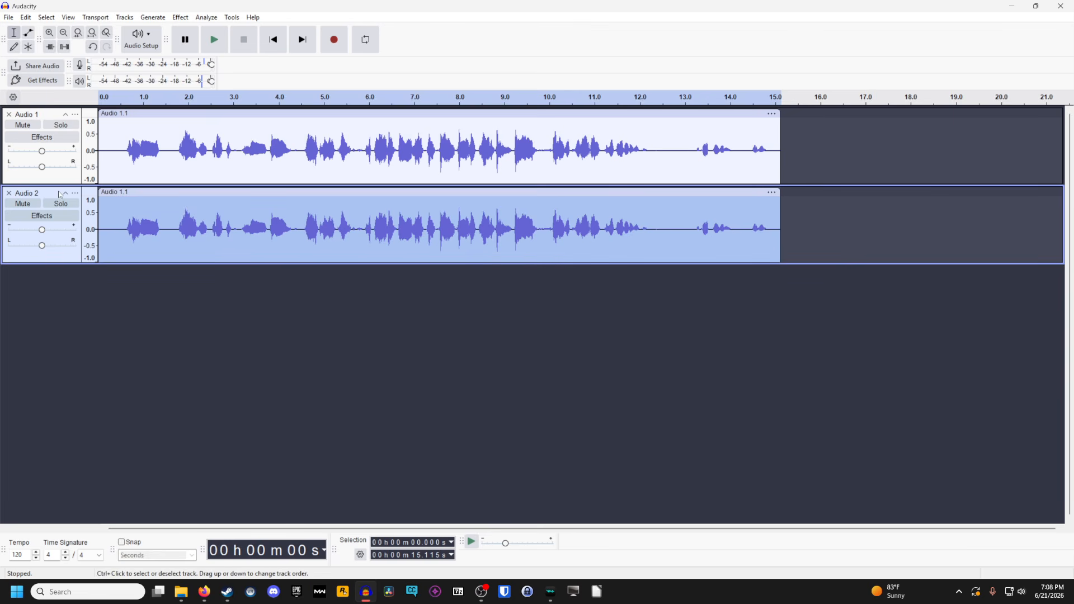
# Apply Paulstretch to the first track's clip with a stretch factor of 1.0 and a time resolution of 0.2 seconds
pyautogui.click(119, 298)
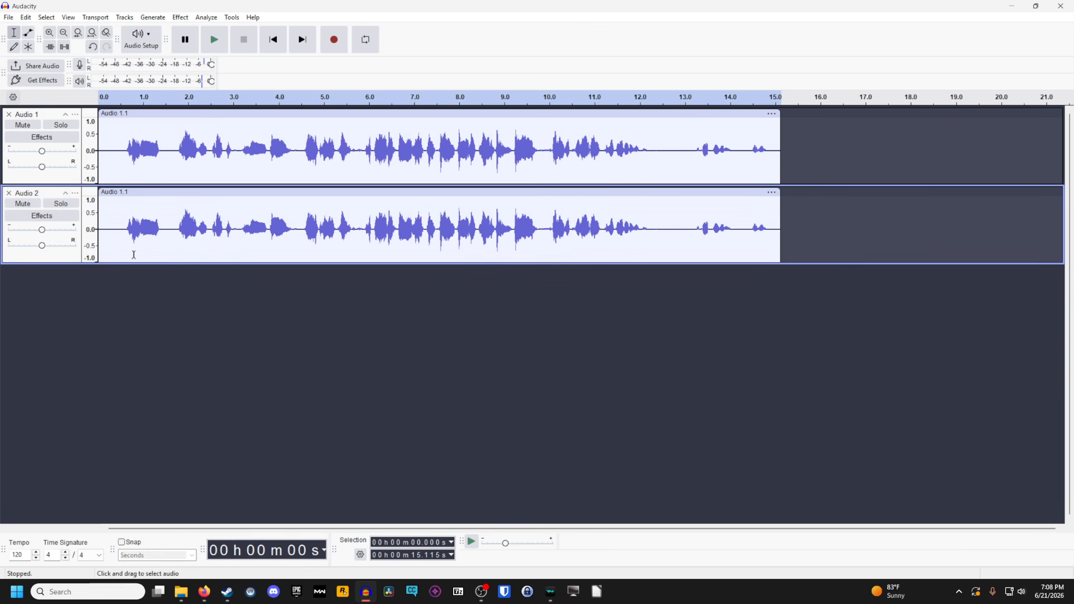
pyautogui.click(116, 114)
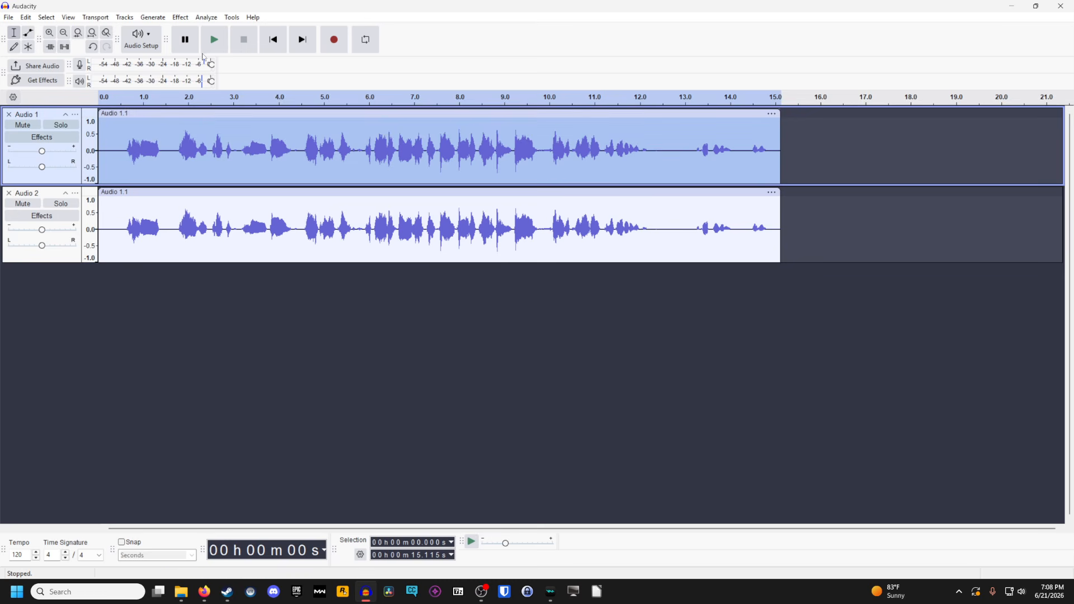
pyautogui.click(173, 16)
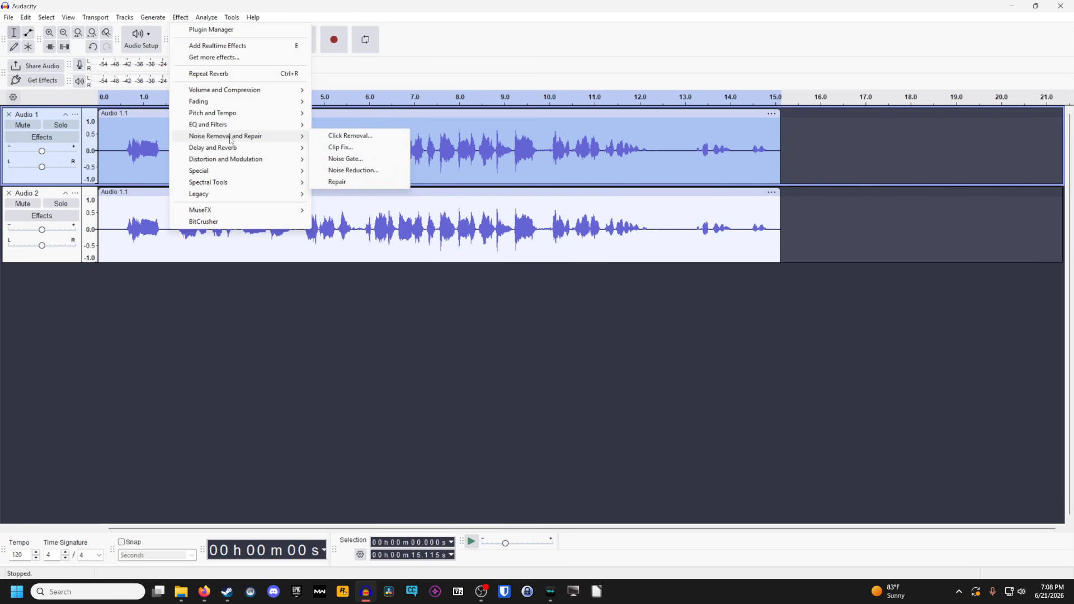
pyautogui.moveTo(238, 150)
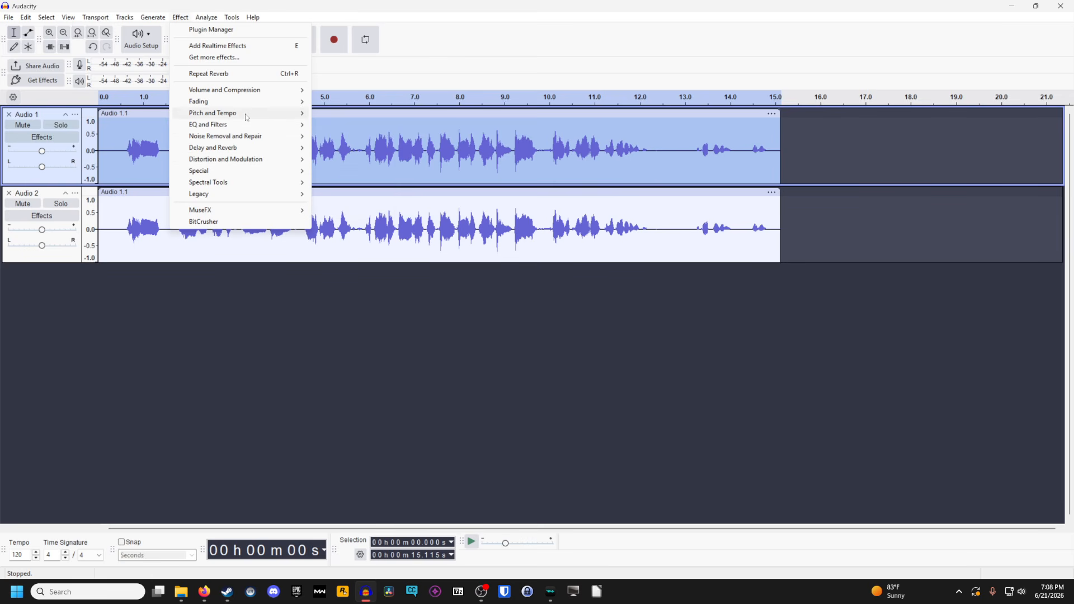
pyautogui.moveTo(241, 114)
pyautogui.click(370, 148)
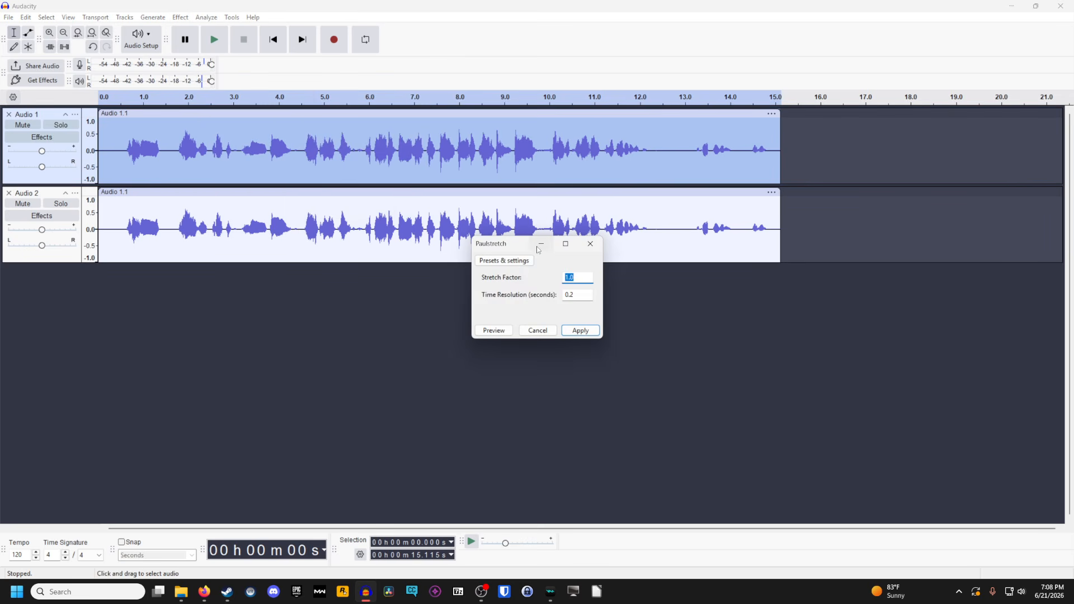
pyautogui.moveTo(512, 246); pyautogui.dragTo(472, 221)
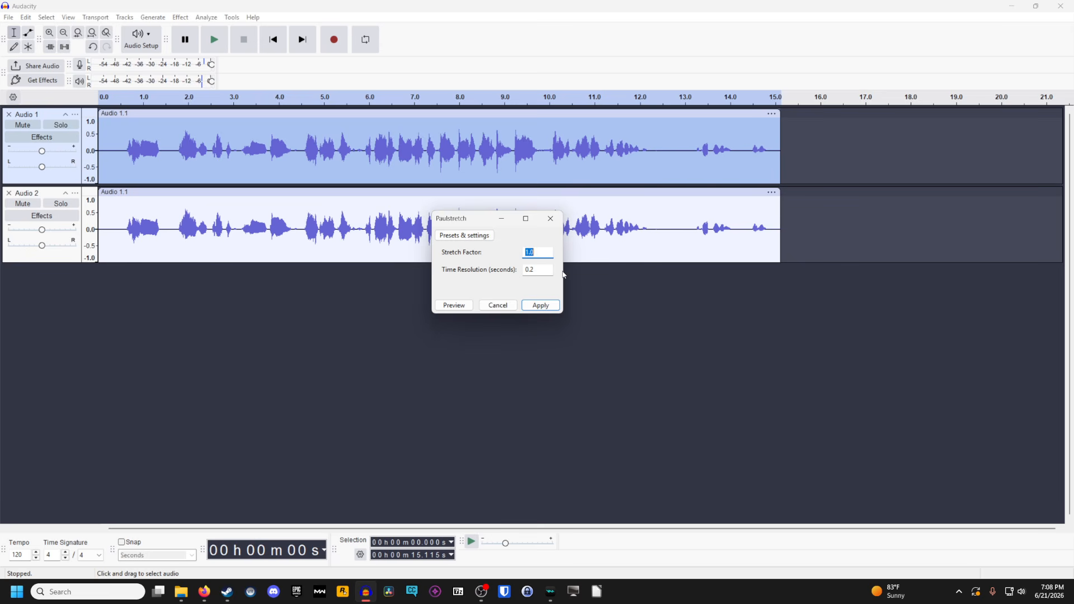
pyautogui.click(533, 310)
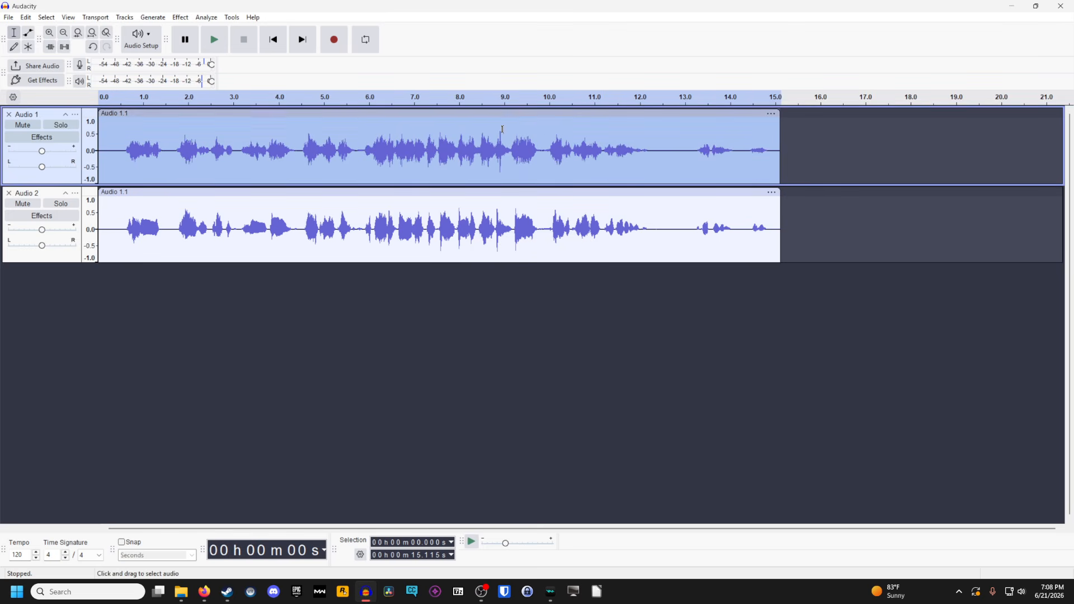
# Play both tracks together from the start and stop after about nine seconds
pyautogui.click(273, 39)
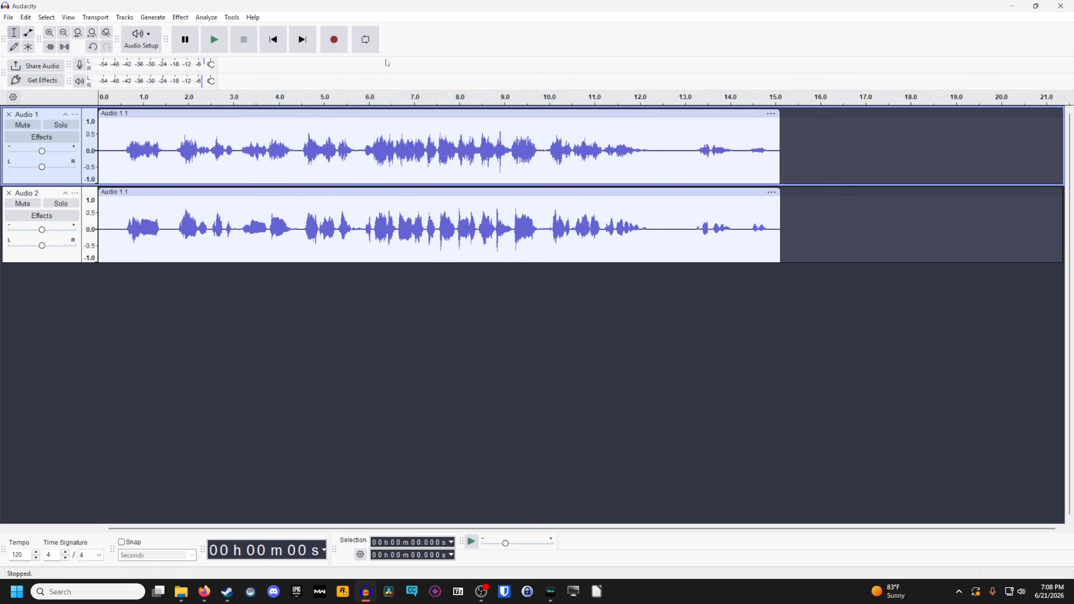
pyautogui.press('space')
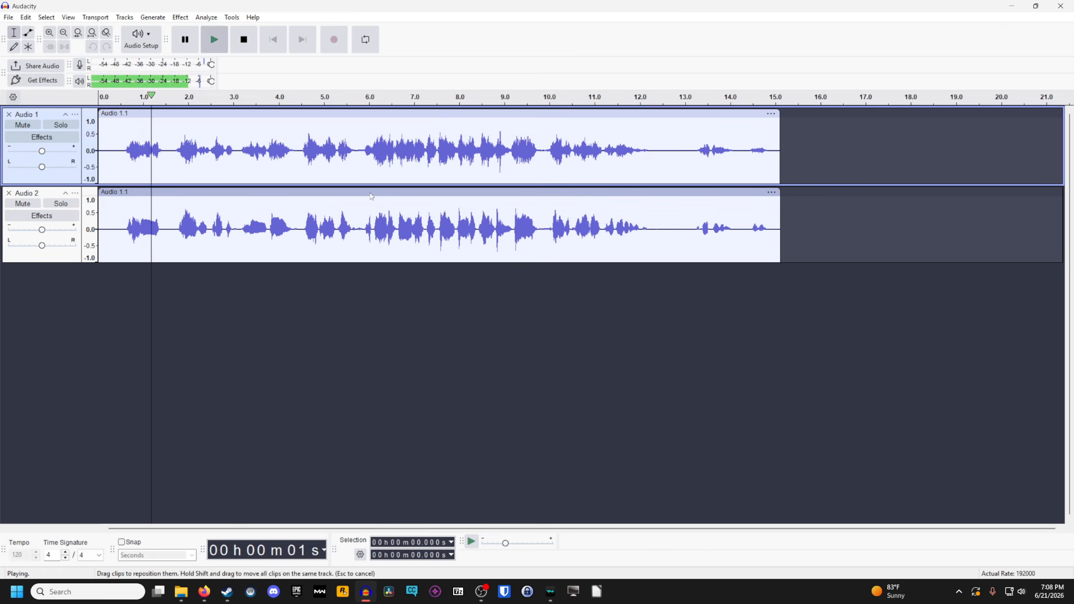
pyautogui.click(250, 40)
# Reverse the whole clip on the second track
pyautogui.click(197, 192)
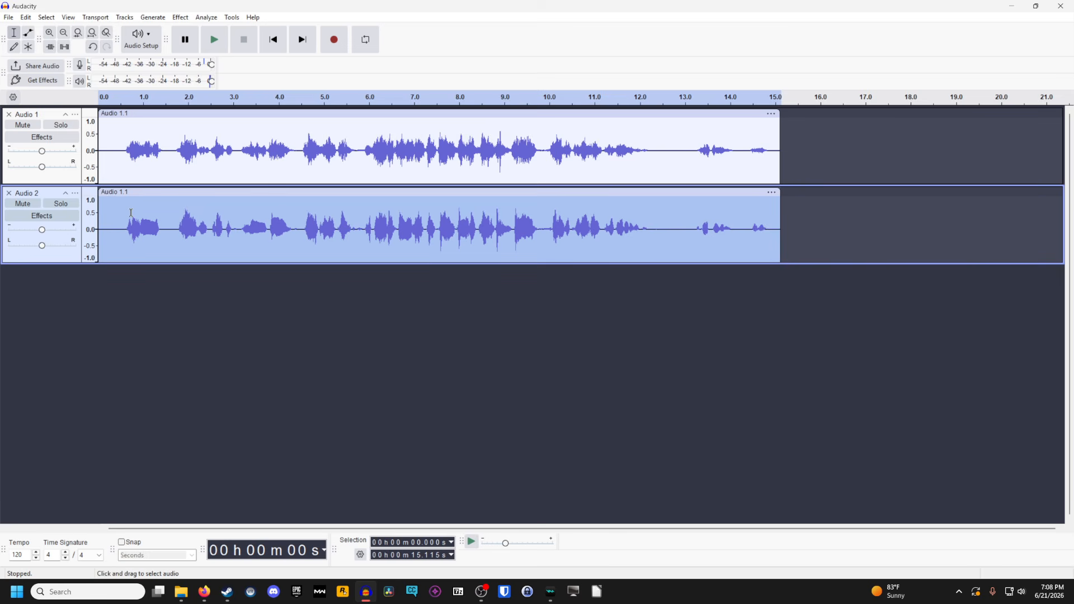
pyautogui.click(180, 18)
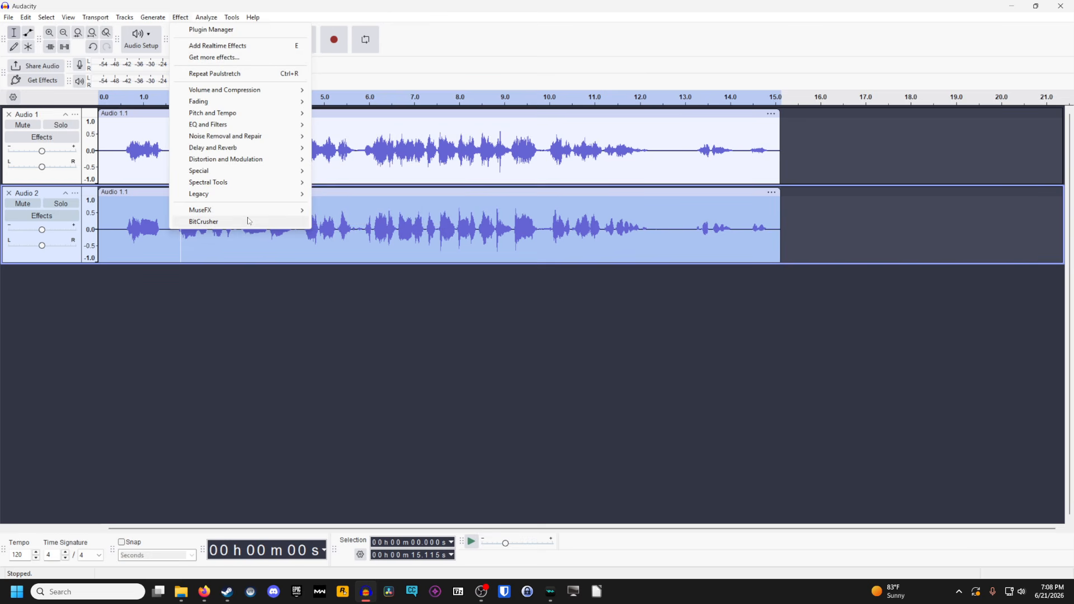
pyautogui.moveTo(237, 170)
pyautogui.click(348, 193)
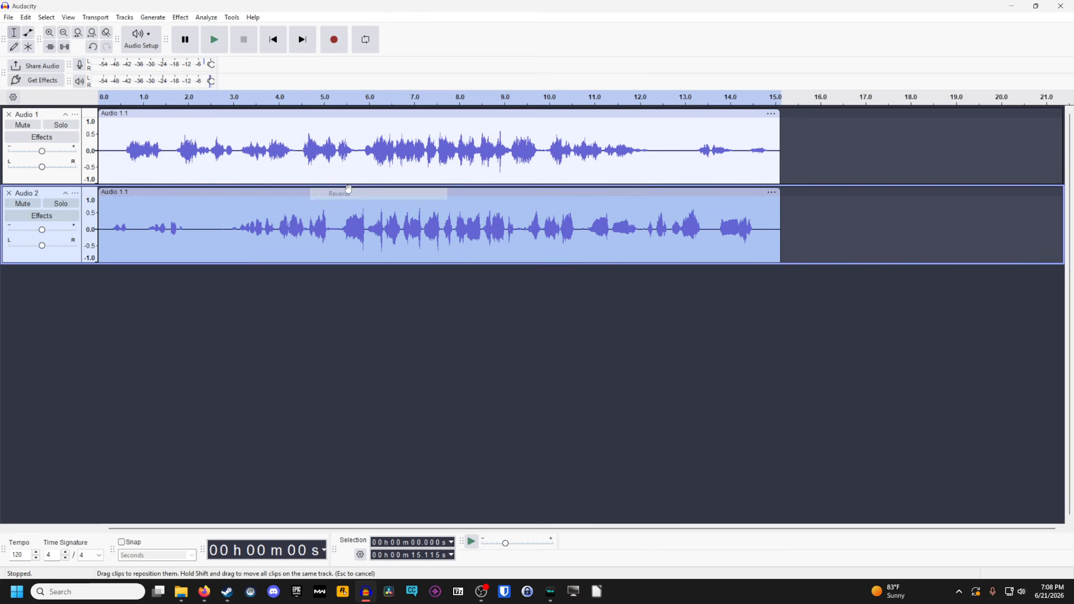
# Open the Reverb effect for the reversed clip and load the Defaults factory preset
pyautogui.click(177, 18)
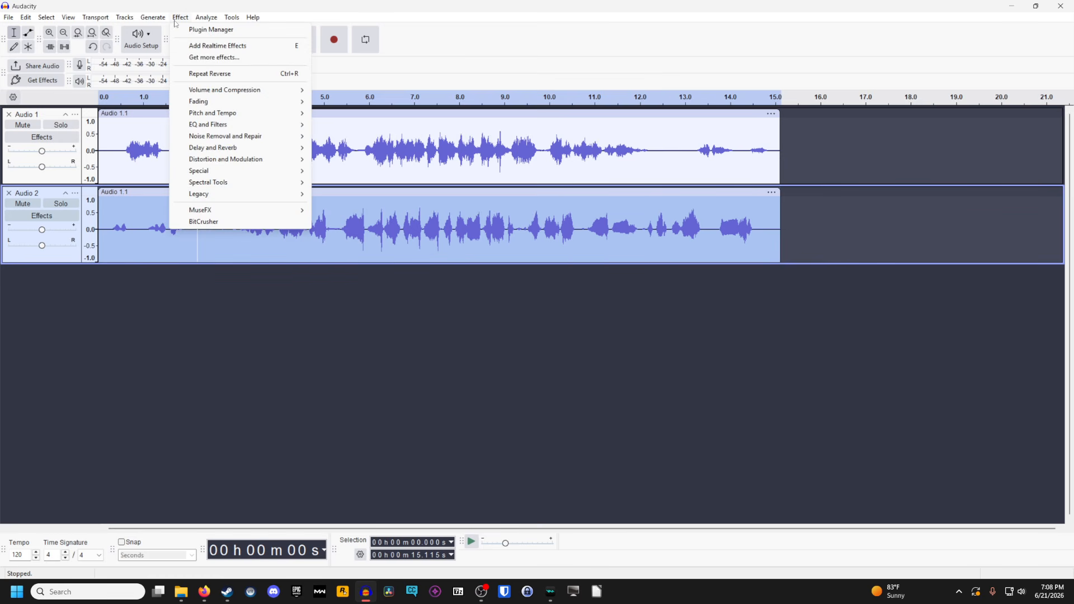
pyautogui.moveTo(226, 153)
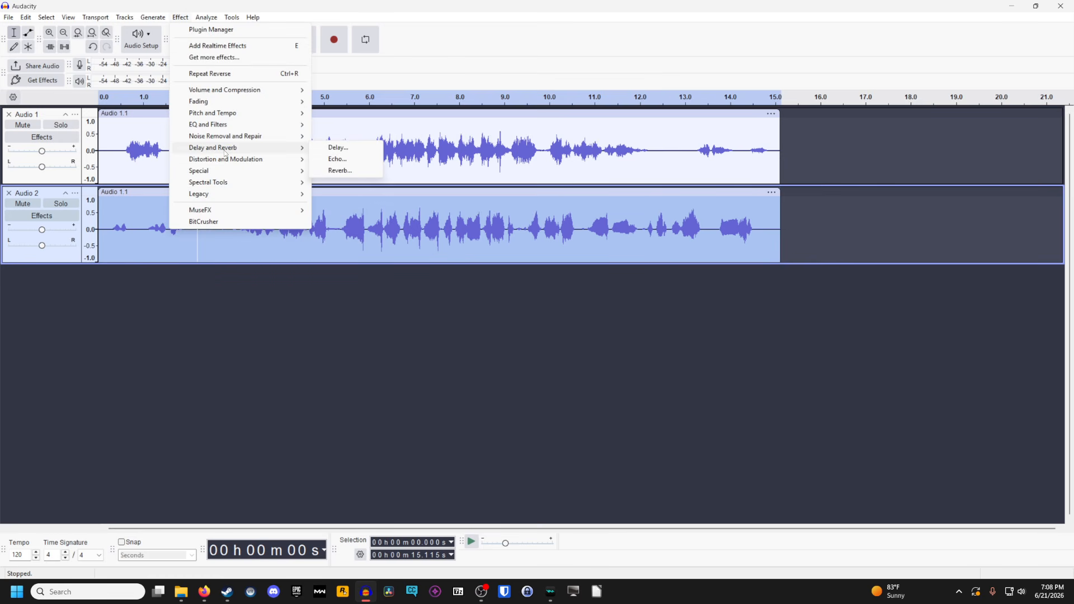
pyautogui.click(338, 170)
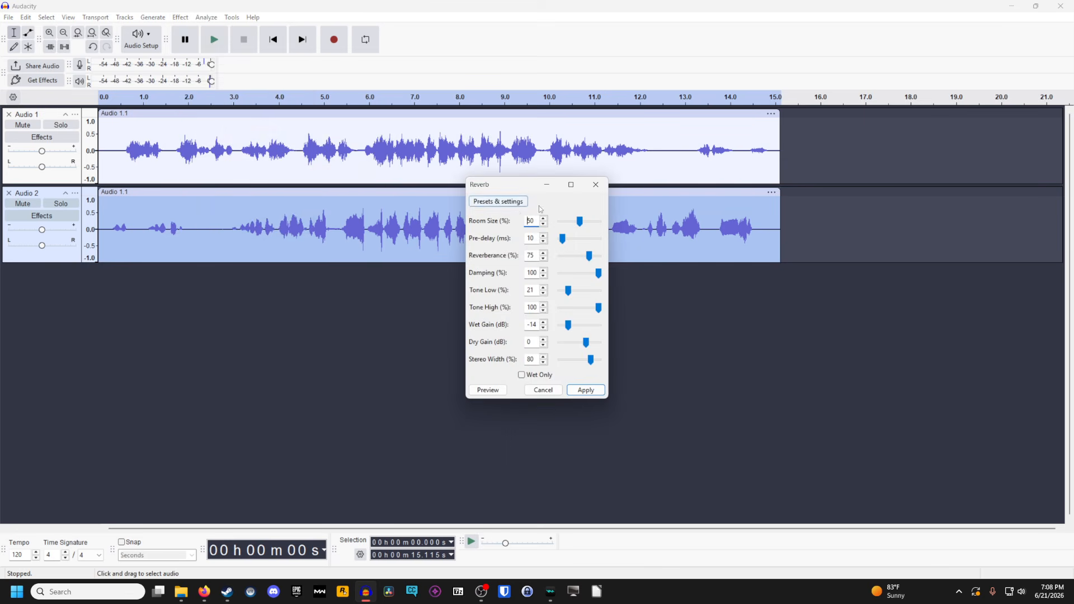
pyautogui.click(514, 204)
pyautogui.moveTo(514, 261)
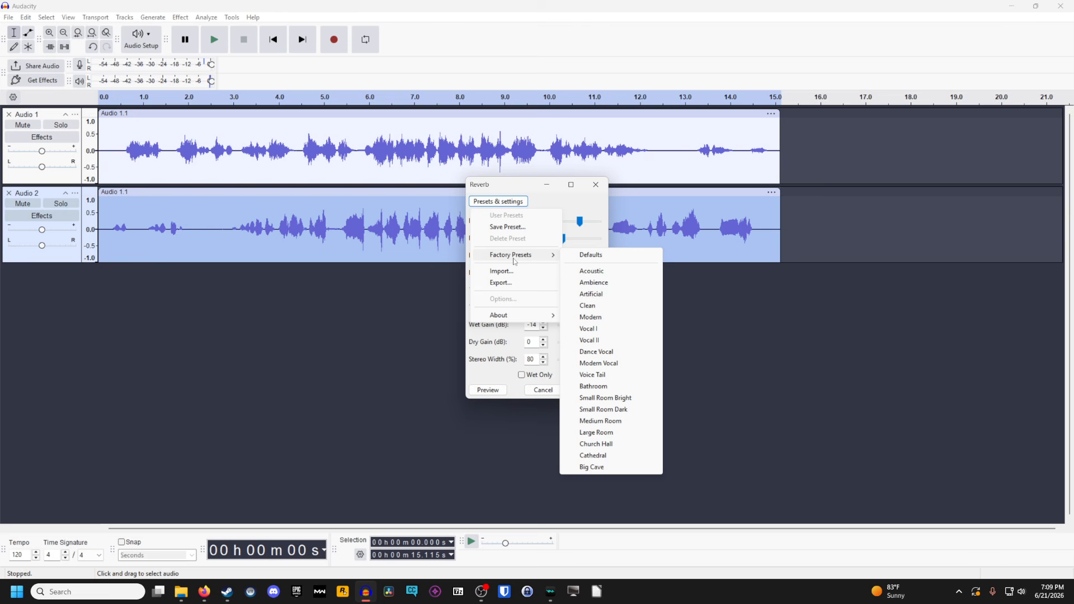
pyautogui.click(607, 261)
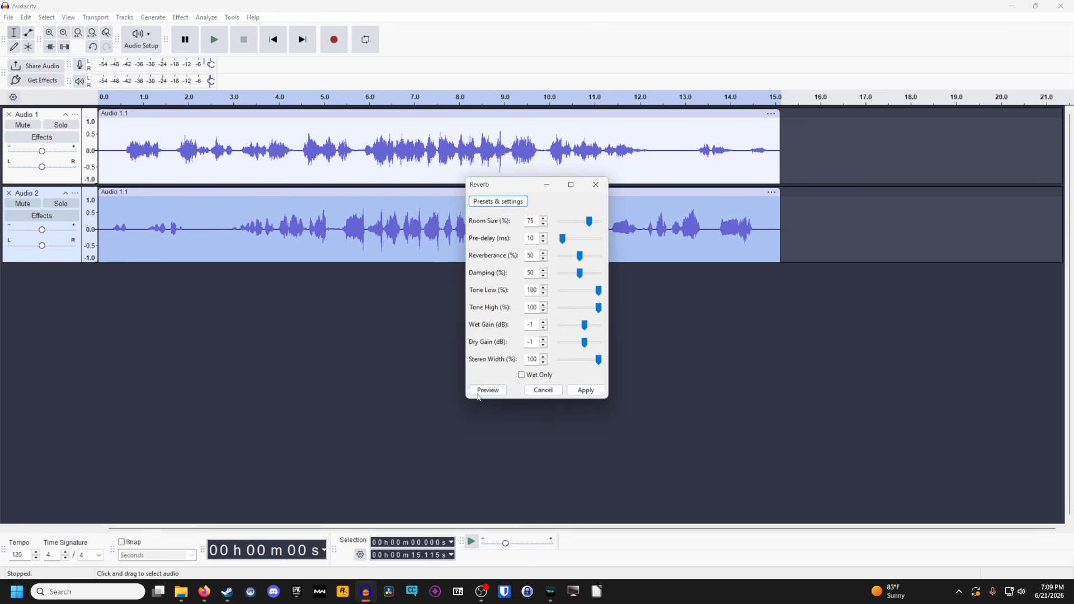
# Load the Clean factory preset in the Reverb effect and preview how it sounds
pyautogui.click(497, 201)
pyautogui.moveTo(512, 255)
pyautogui.click(609, 316)
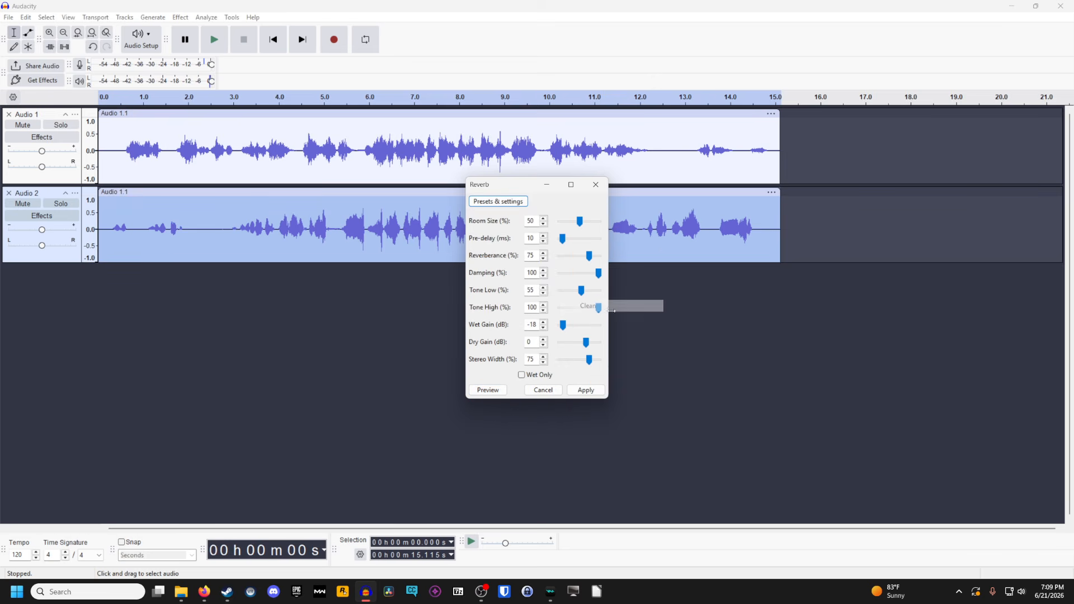
pyautogui.click(498, 390)
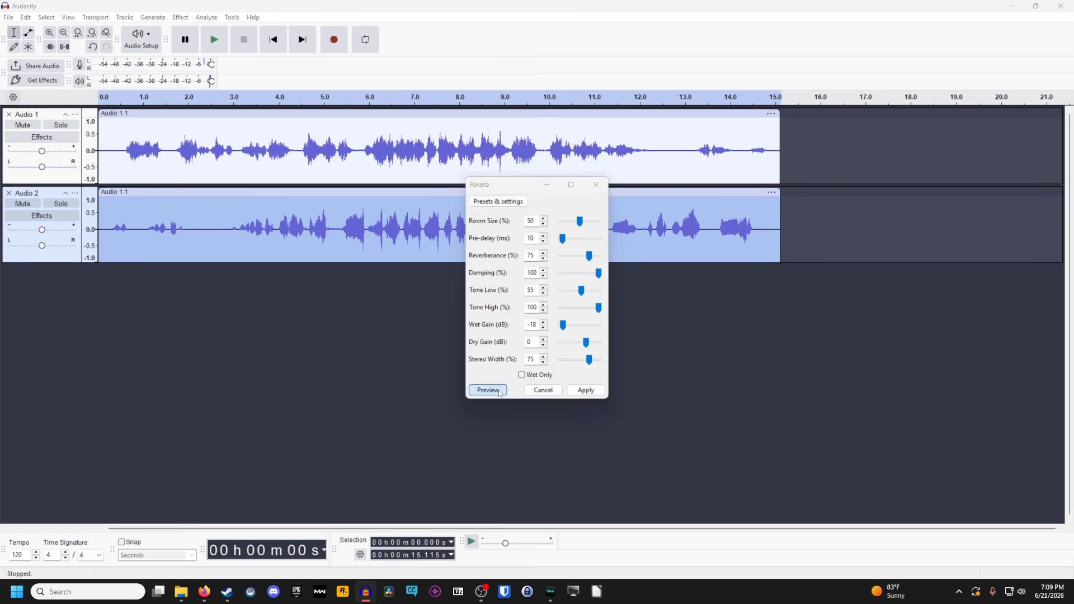
pyautogui.click(561, 325)
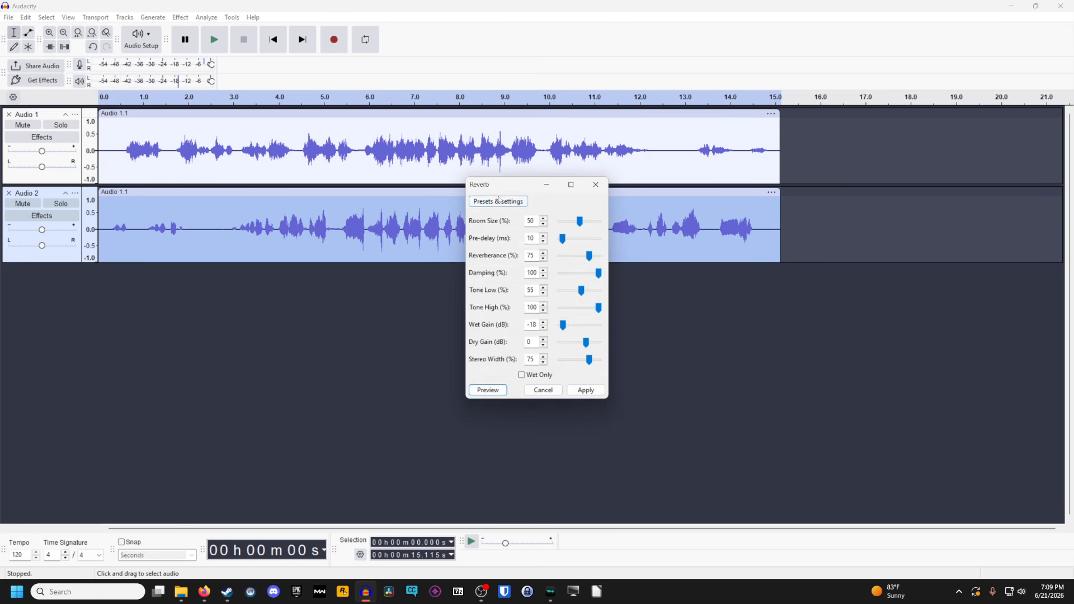
# Reload the Defaults reverb preset, preview it and apply the reverb to the reversed clip
pyautogui.click(498, 201)
pyautogui.moveTo(520, 257)
pyautogui.click(581, 257)
pyautogui.click(487, 390)
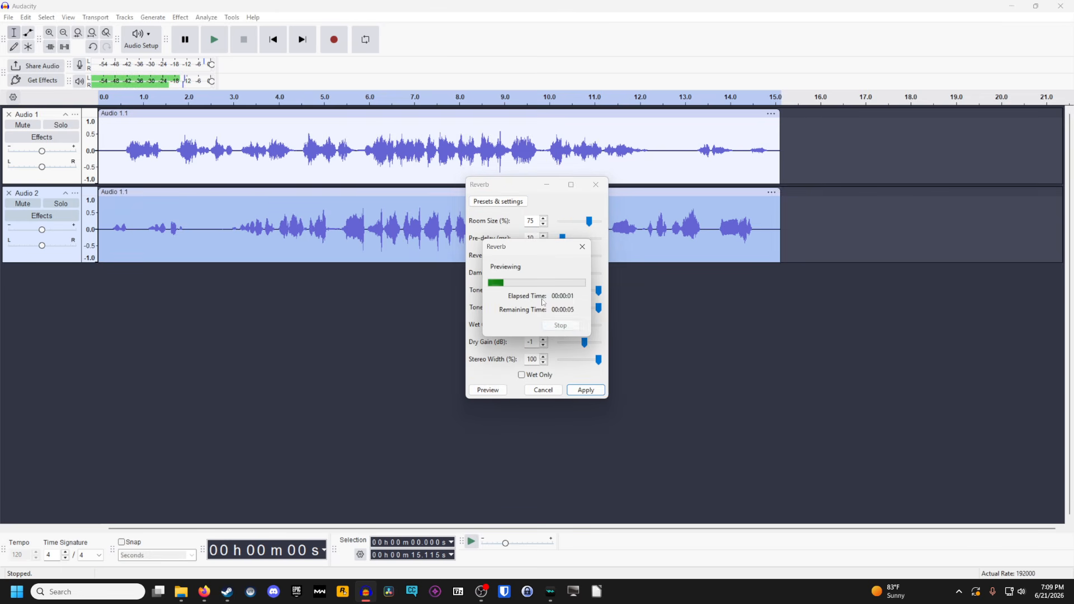
pyautogui.click(574, 391)
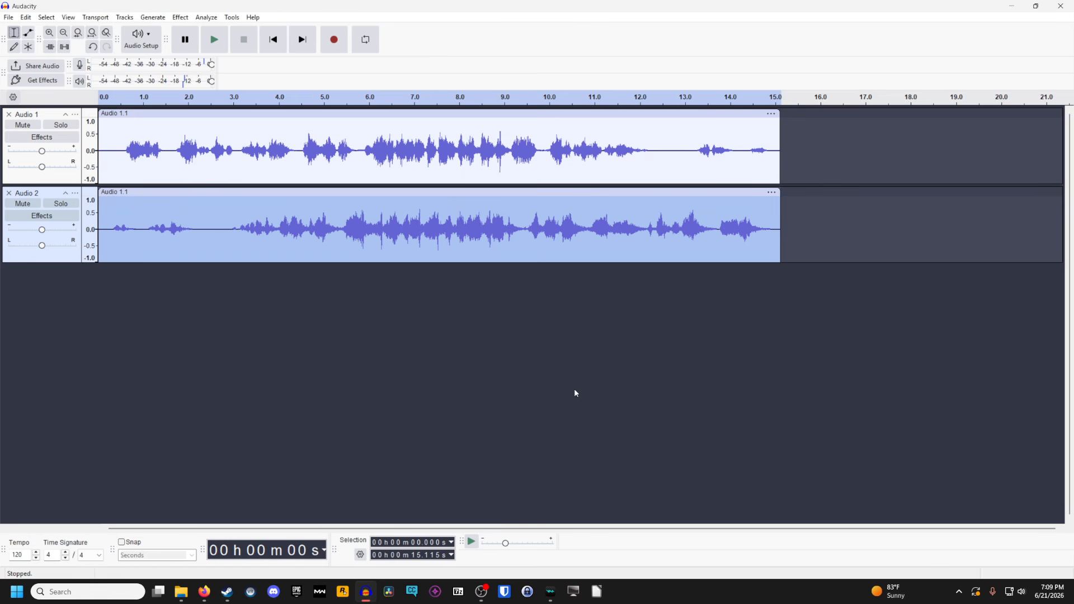
# Reverse the reverberated clip on the second track again so it runs forward
pyautogui.click(181, 17)
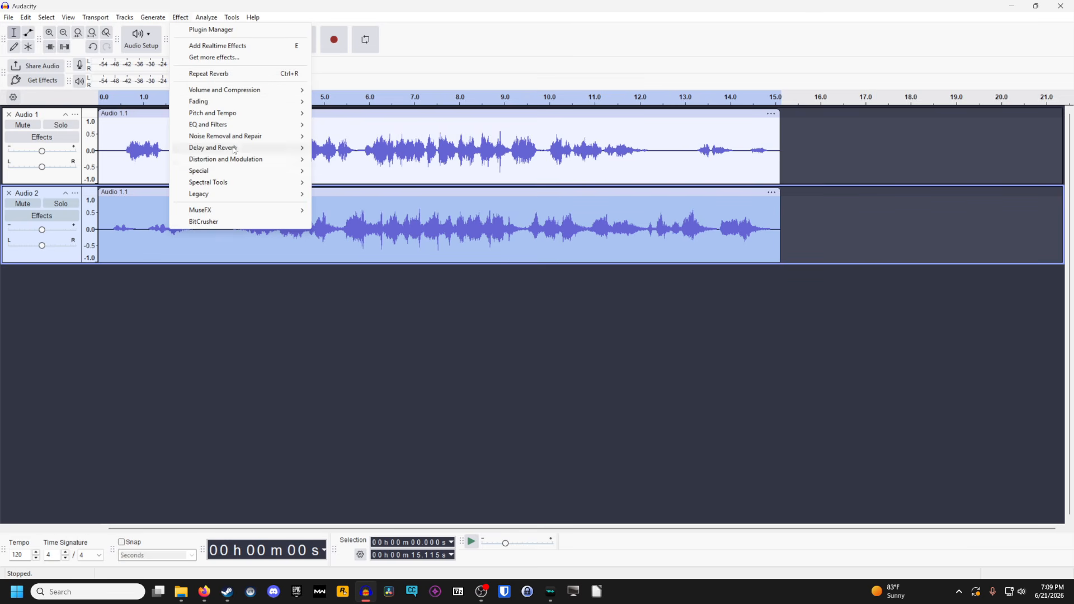
pyautogui.moveTo(251, 171)
pyautogui.click(339, 193)
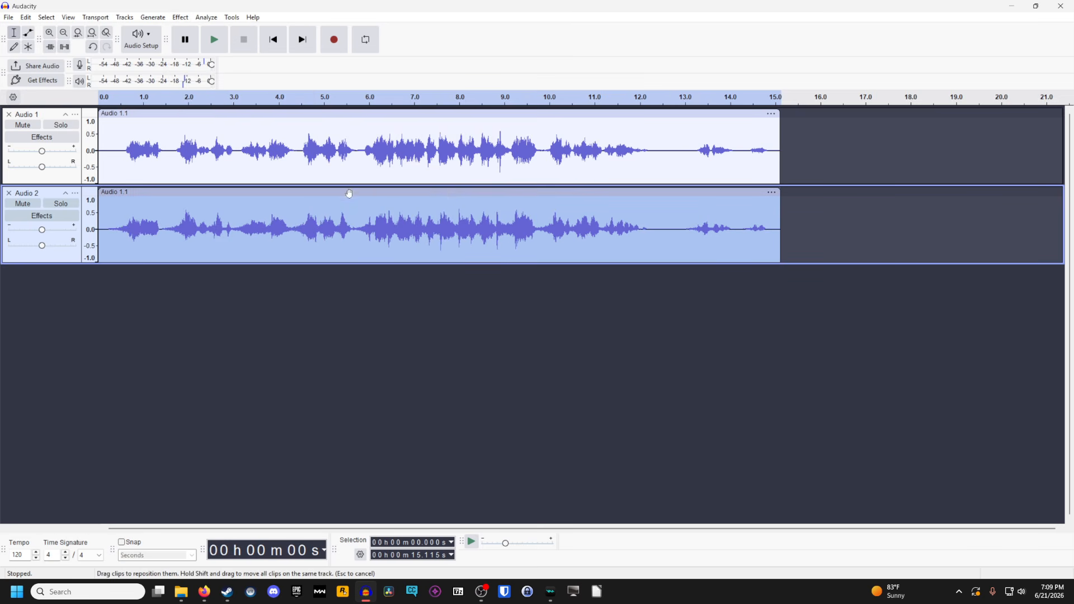
# Select both audio tracks and mix and render them into a single track
pyautogui.click(54, 118)
pyautogui.click(56, 194)
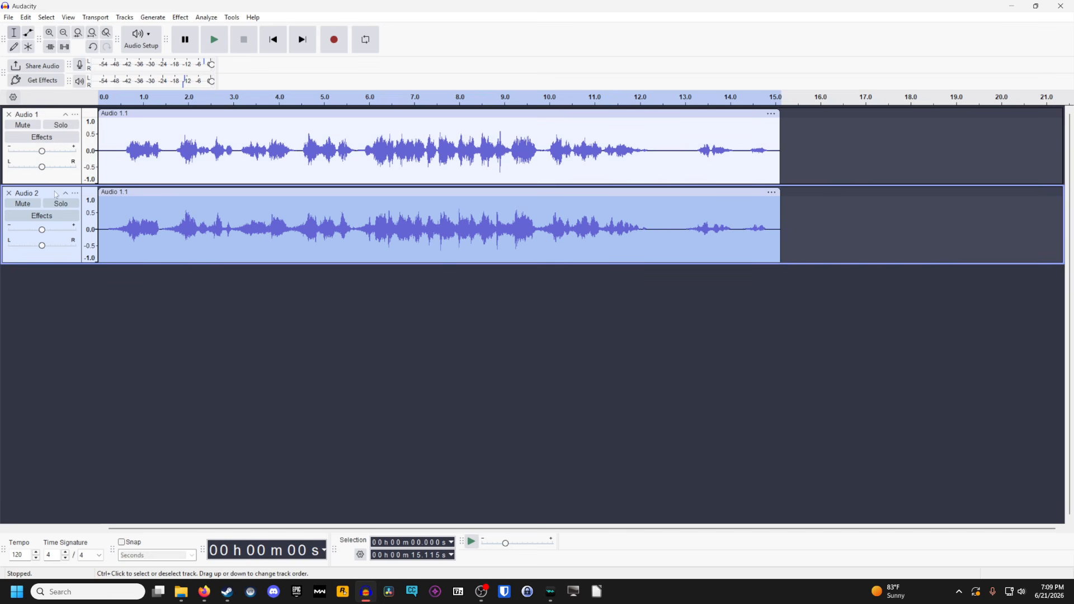
pyautogui.keyDown('ctrl'); pyautogui.click(47, 117); pyautogui.keyUp('ctrl')
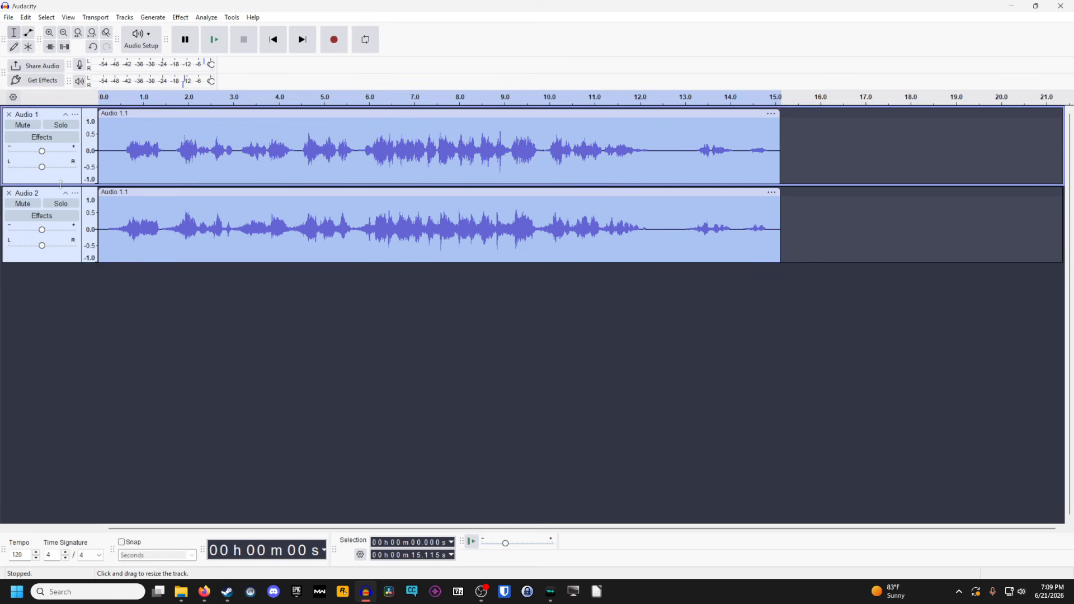
pyautogui.click(124, 17)
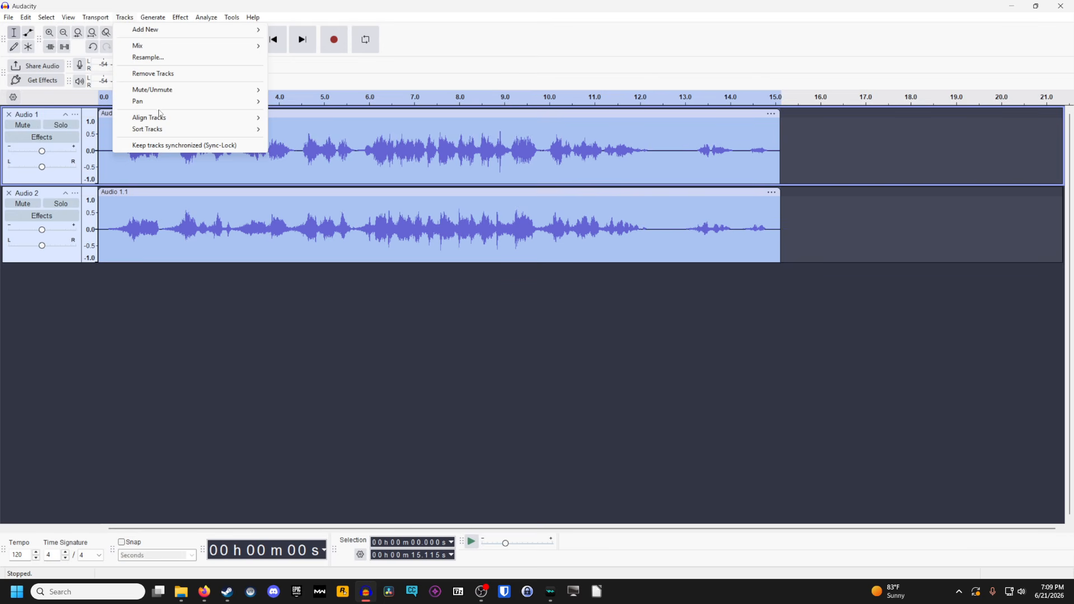
pyautogui.moveTo(167, 47)
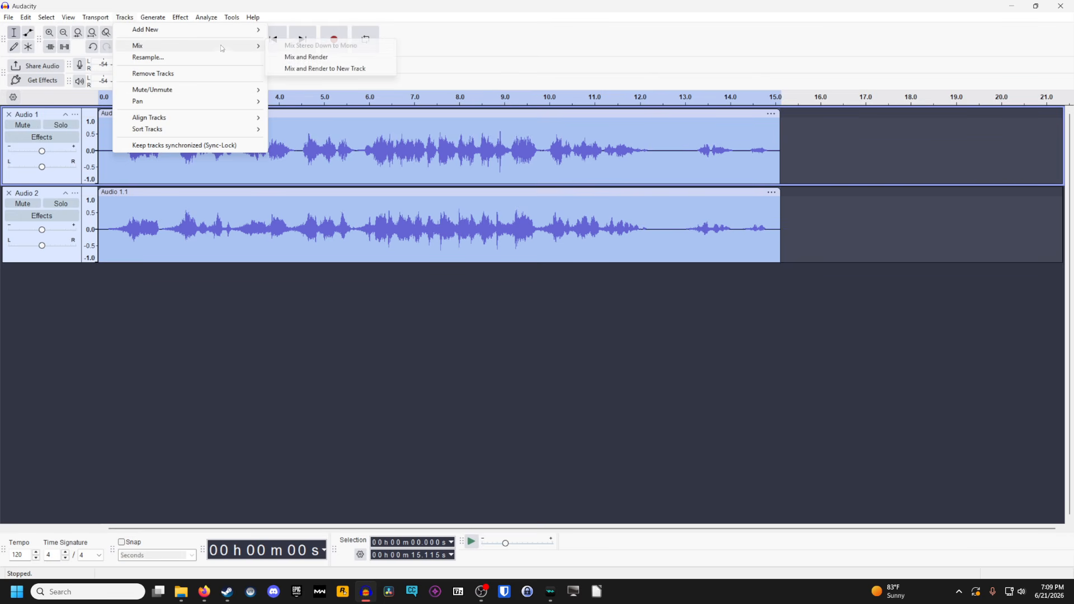
pyautogui.click(307, 57)
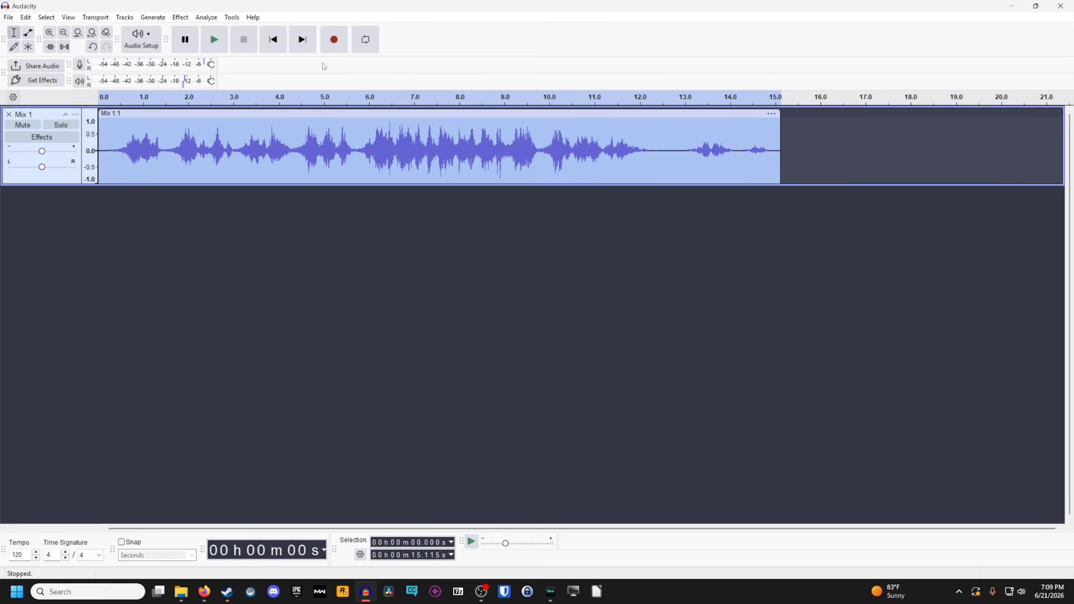
# Play the mixed track from the beginning to hear the combined voice effect, and stop playback
pyautogui.click(273, 40)
pyautogui.press('space')
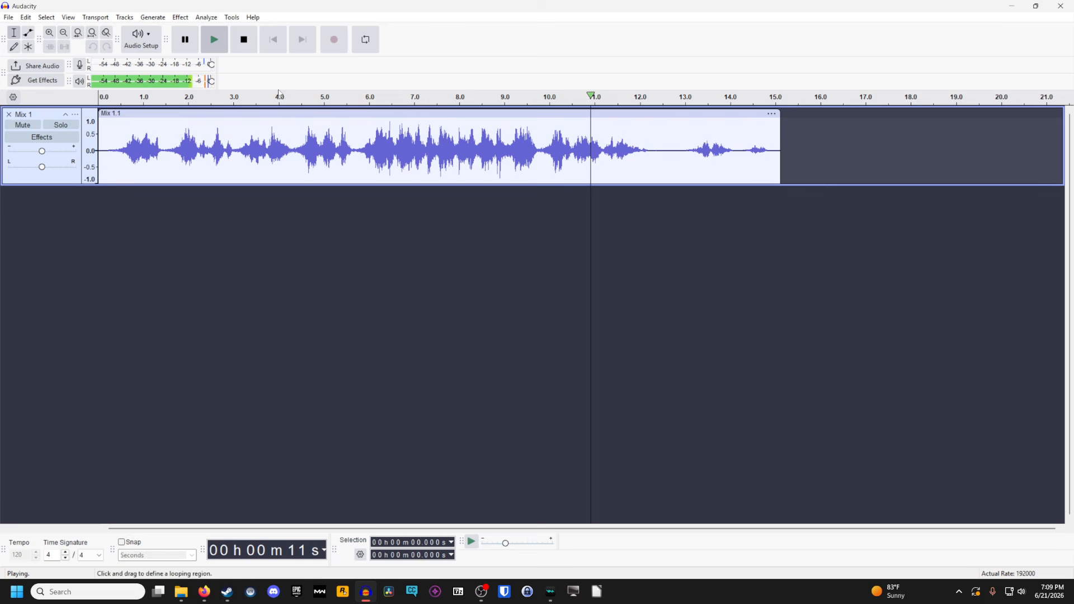
pyautogui.click(248, 43)
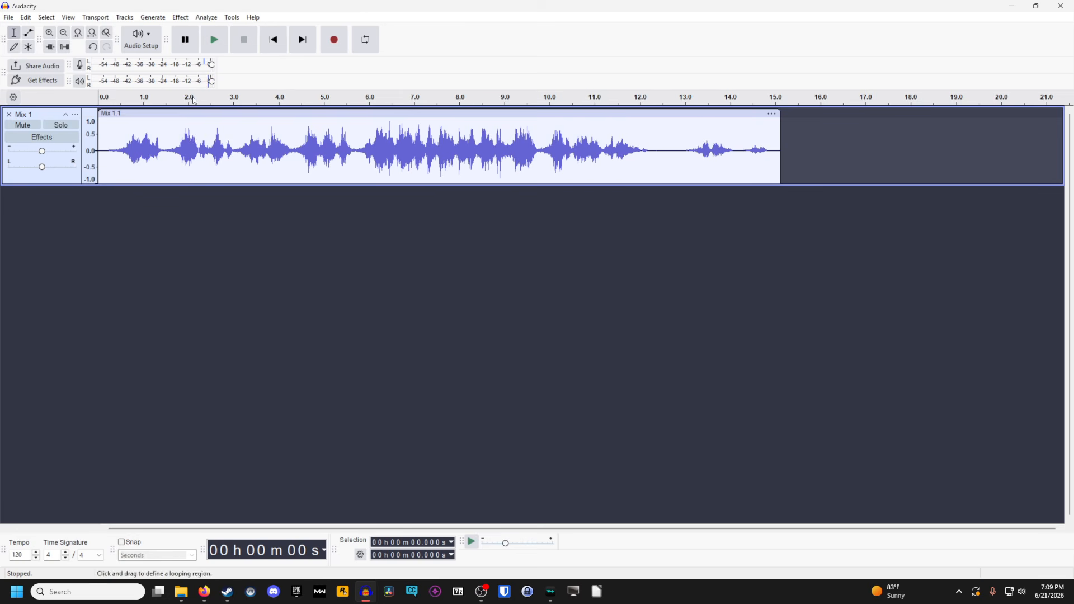
pyautogui.hotkey('ctrl', 'z')
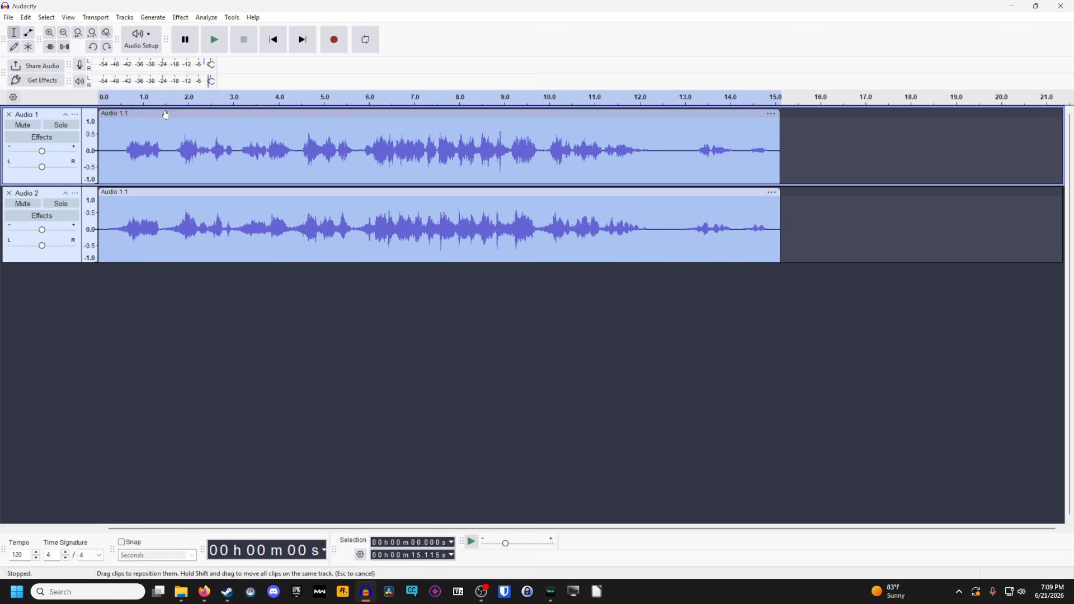
pyautogui.click(199, 114)
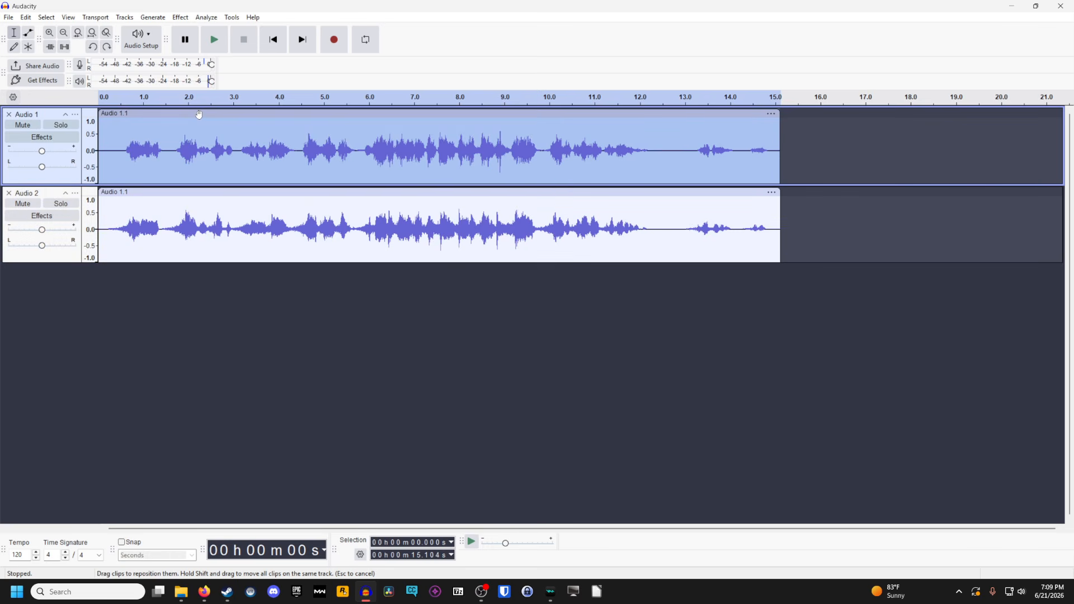
pyautogui.click(205, 192)
pyautogui.click(180, 17)
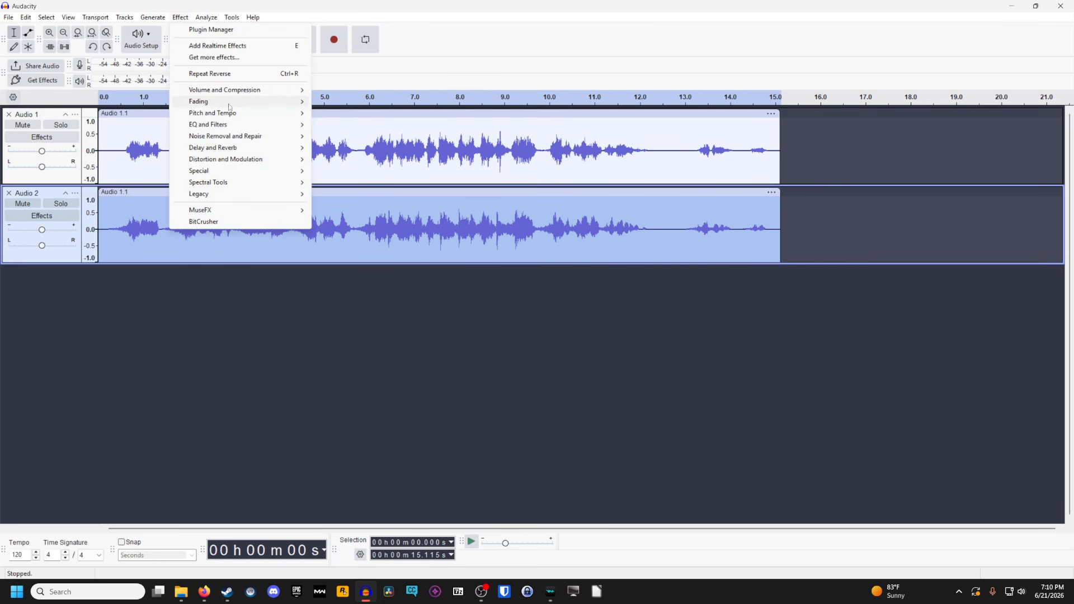
pyautogui.click(217, 20)
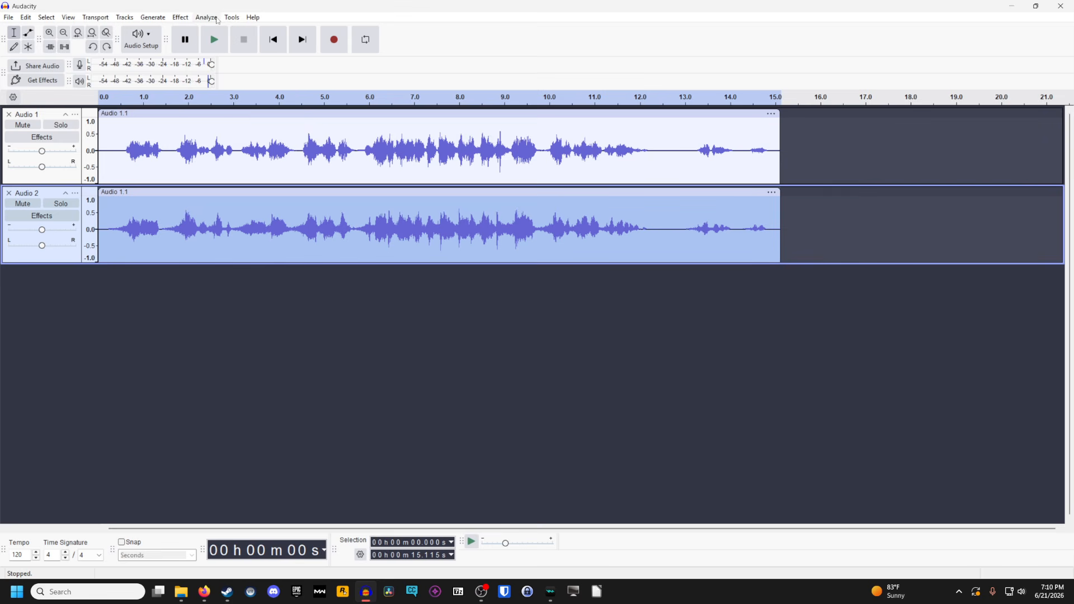
pyautogui.click(109, 51)
# Try applying the Reverb effect to the whole mixed clip
pyautogui.click(180, 17)
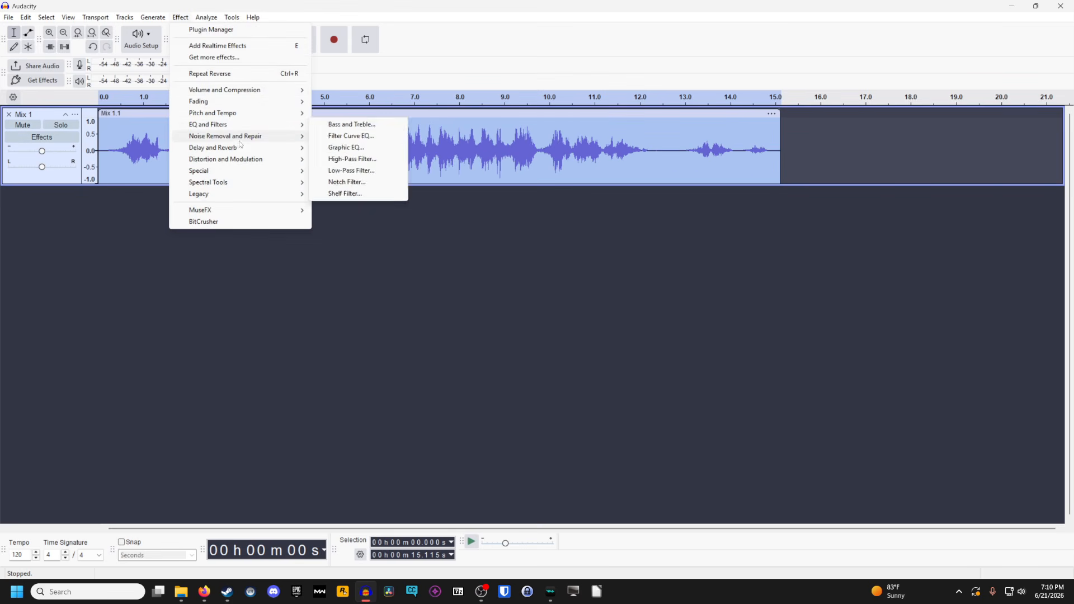
pyautogui.moveTo(241, 141)
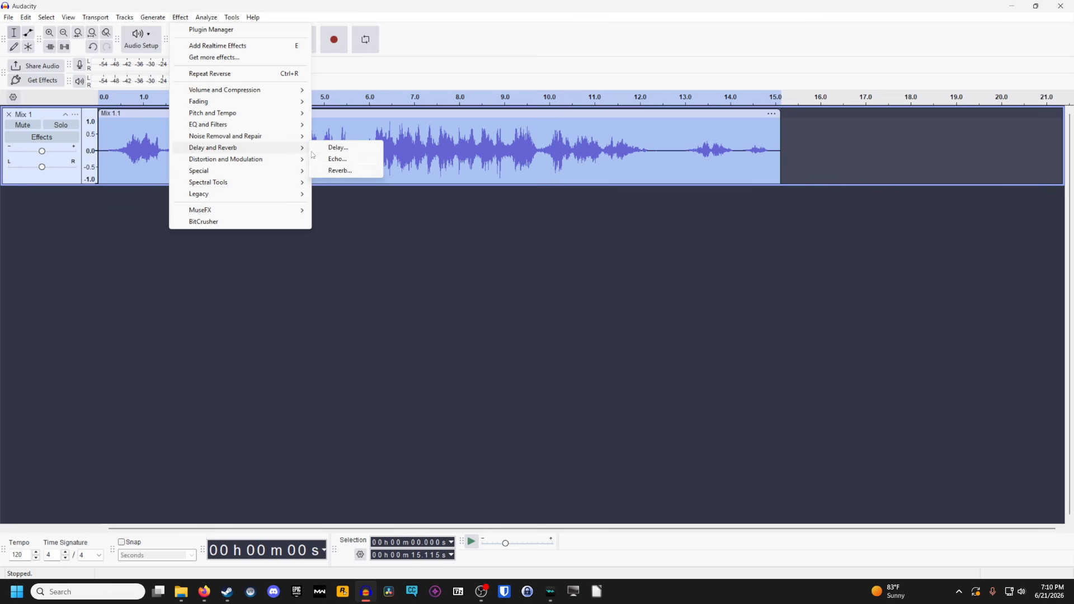
pyautogui.click(341, 170)
pyautogui.click(596, 391)
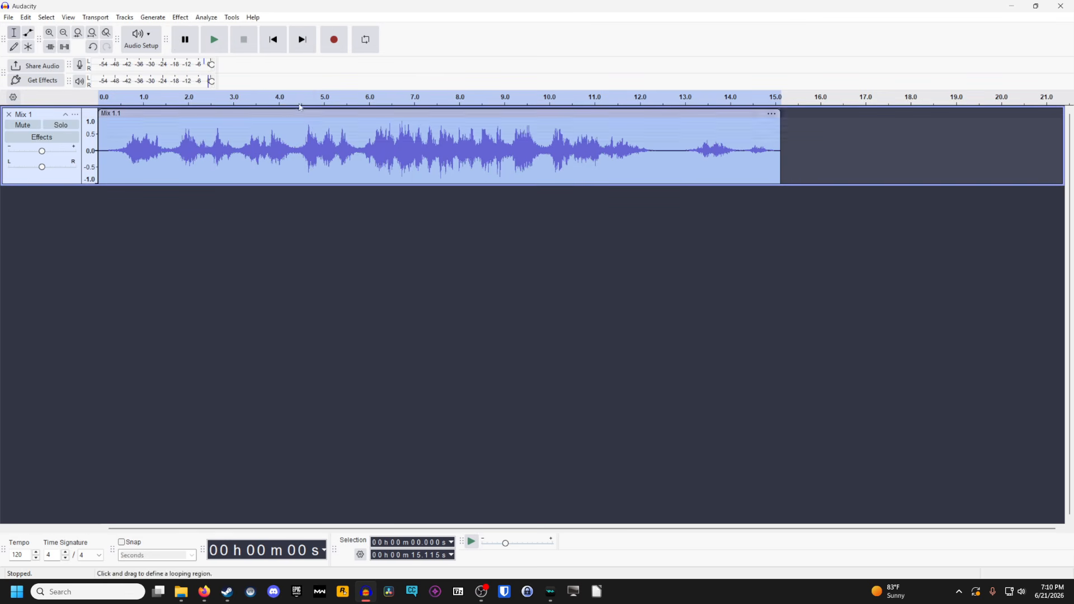
# Play the reverberated mix from the beginning, stop playback and undo the reverb
pyautogui.click(273, 39)
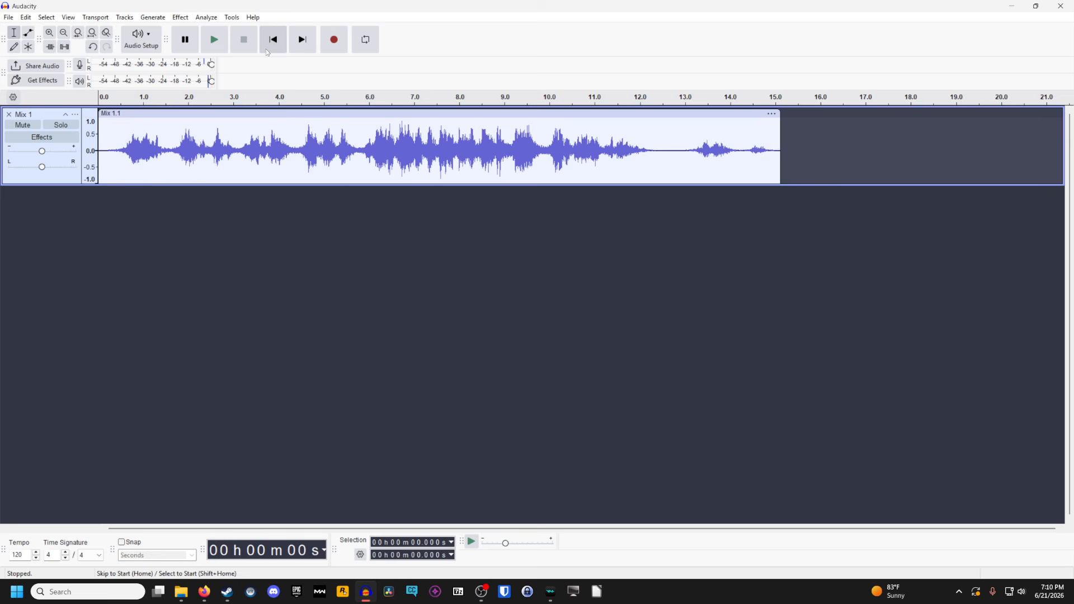
pyautogui.click(214, 39)
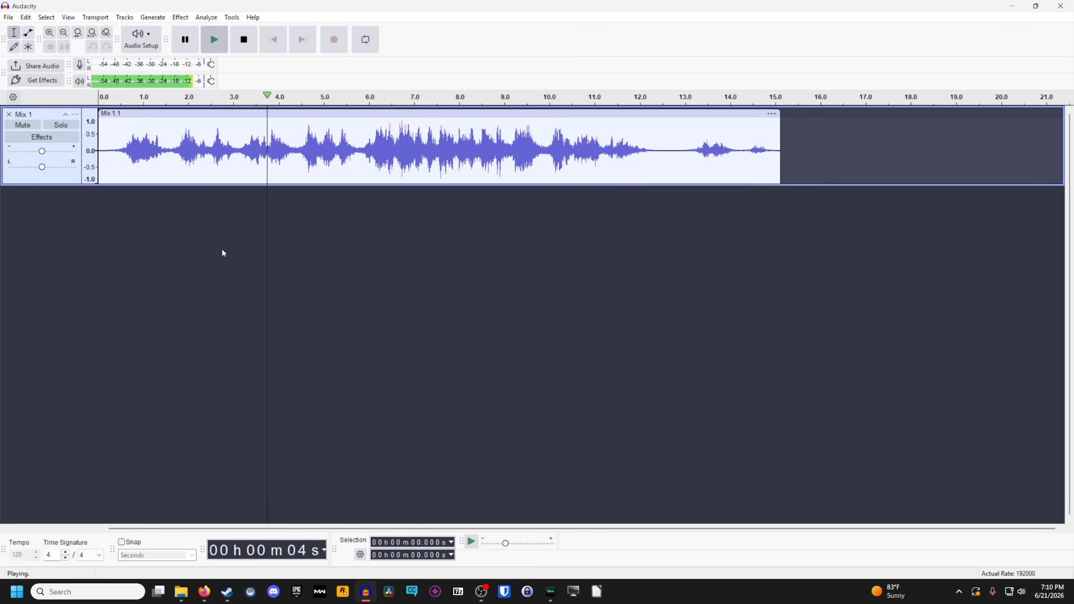
pyautogui.click(253, 48)
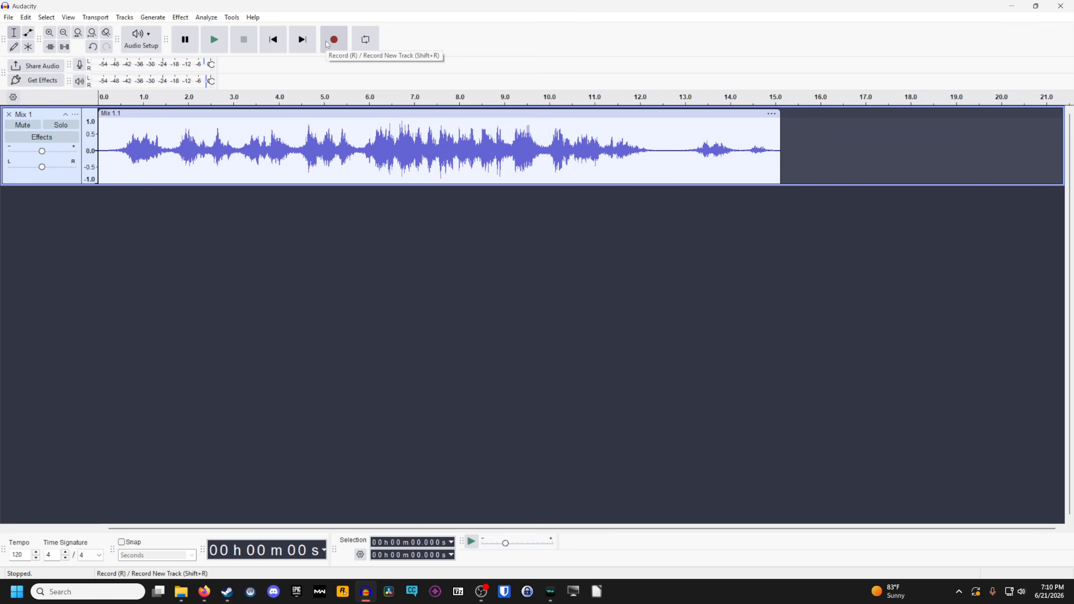
pyautogui.click(94, 47)
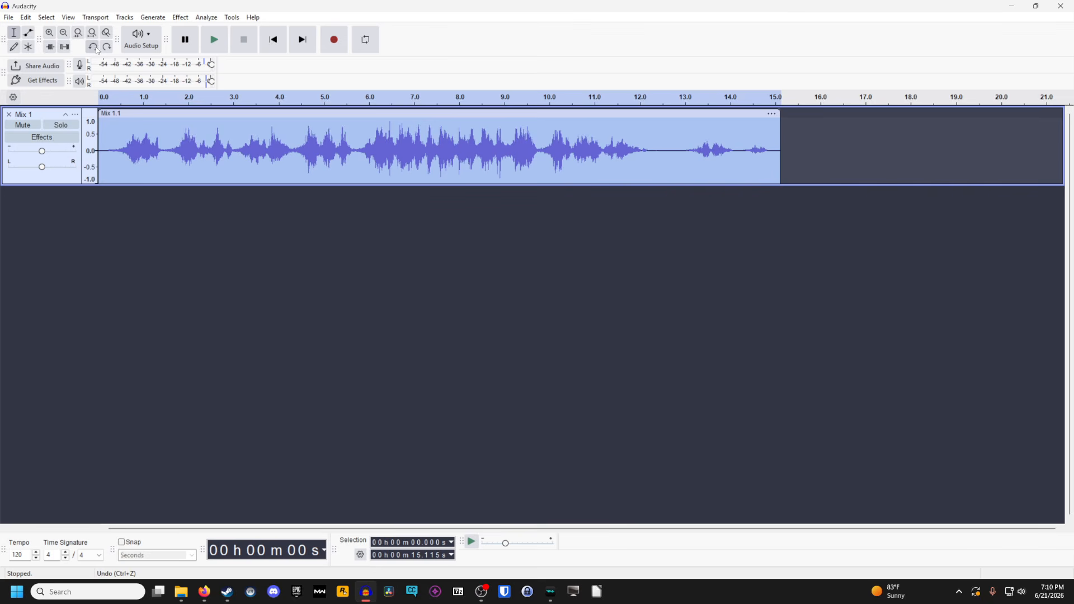